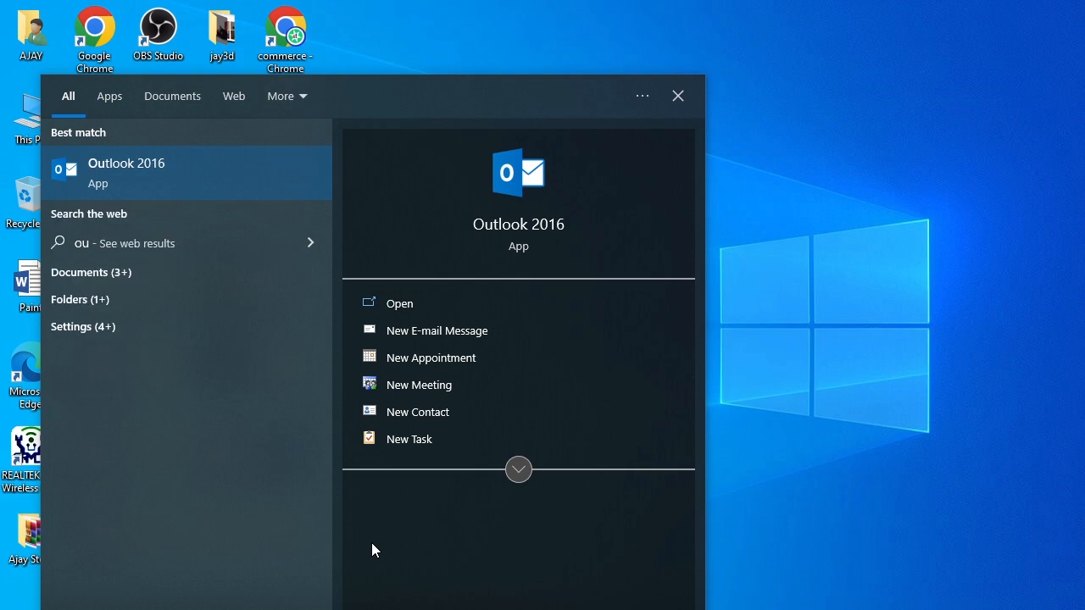
Step: Launch Outlook 2016 and finish first-run setup, choosing to use Outlook without an email account
click(160, 180)
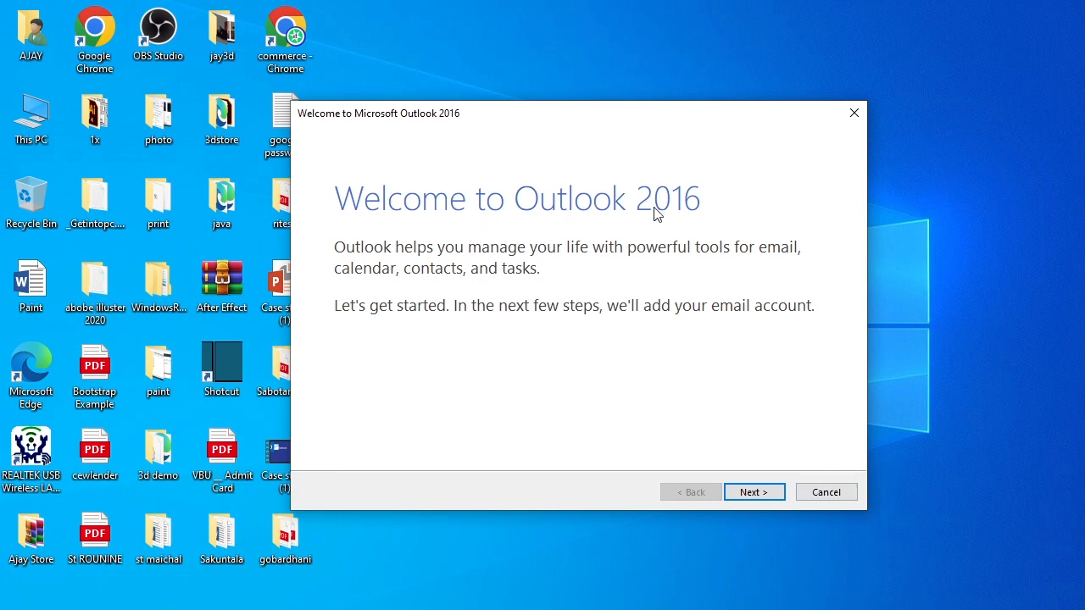
click(753, 493)
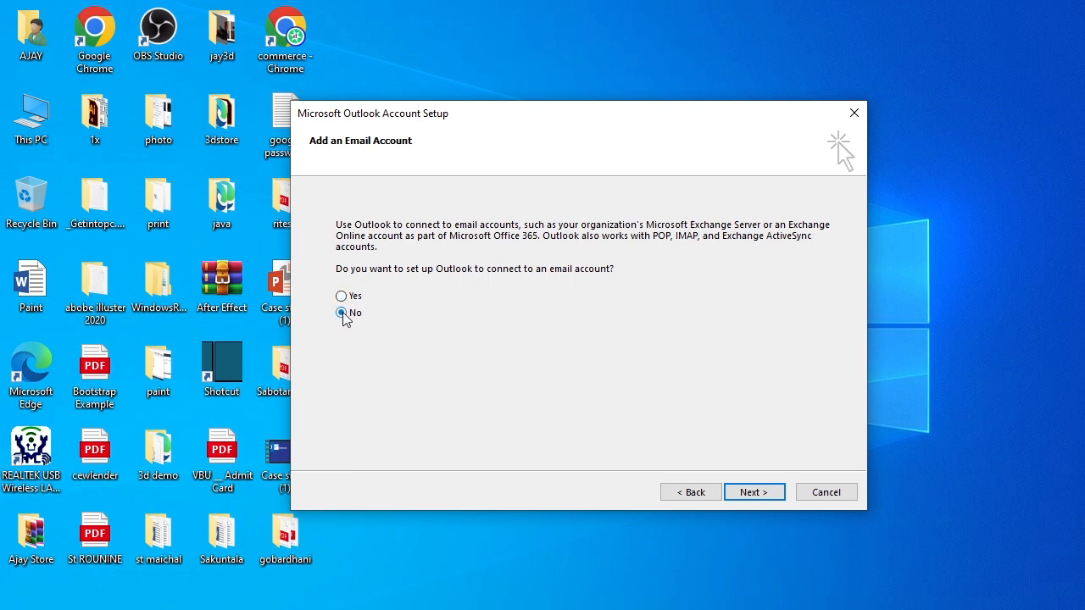
click(349, 298)
click(344, 313)
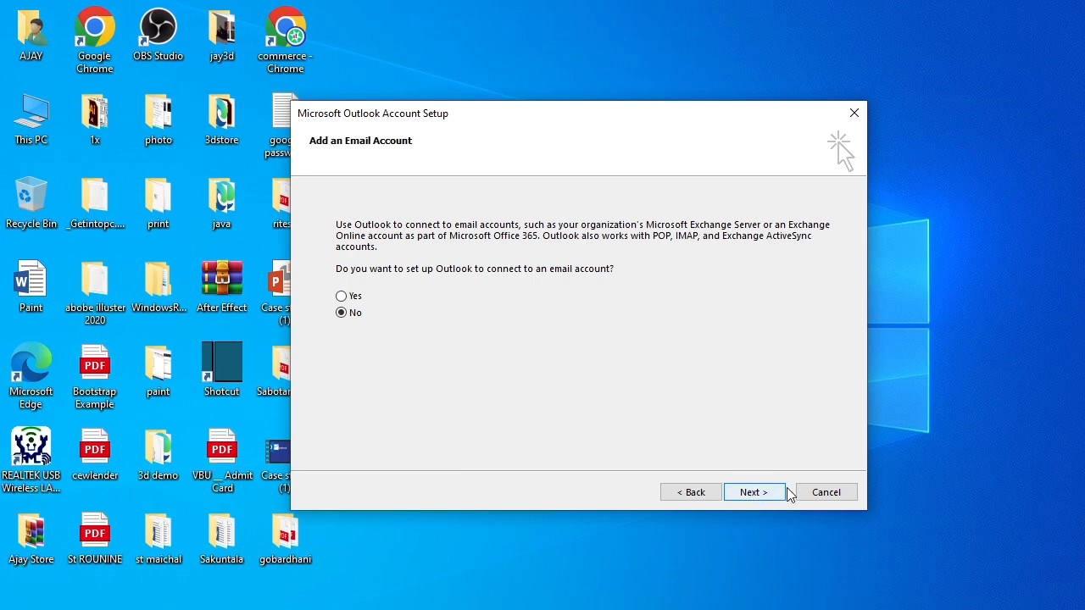
click(753, 494)
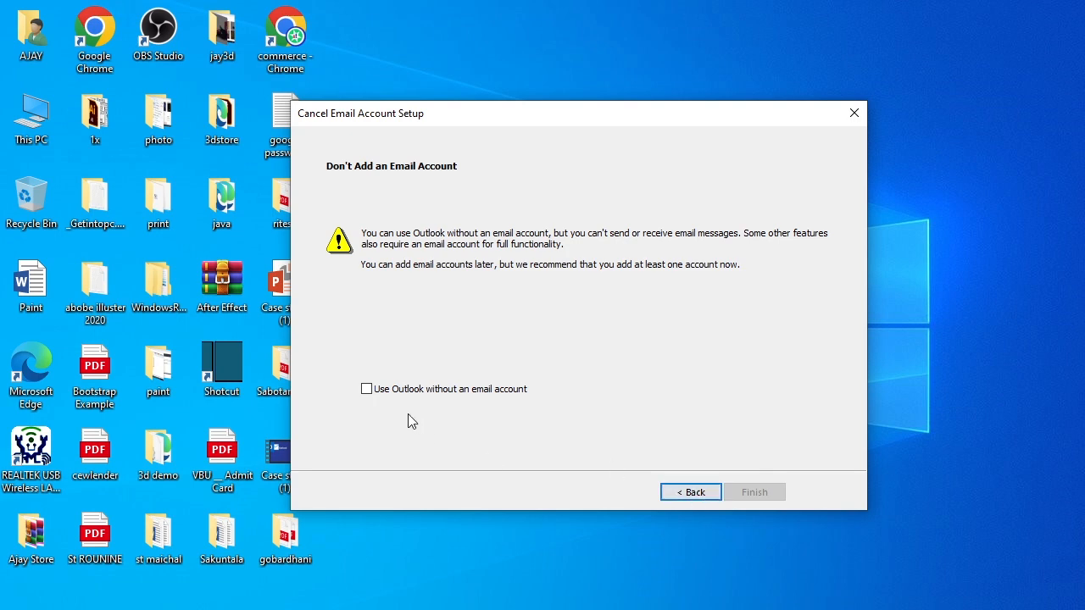
click(370, 391)
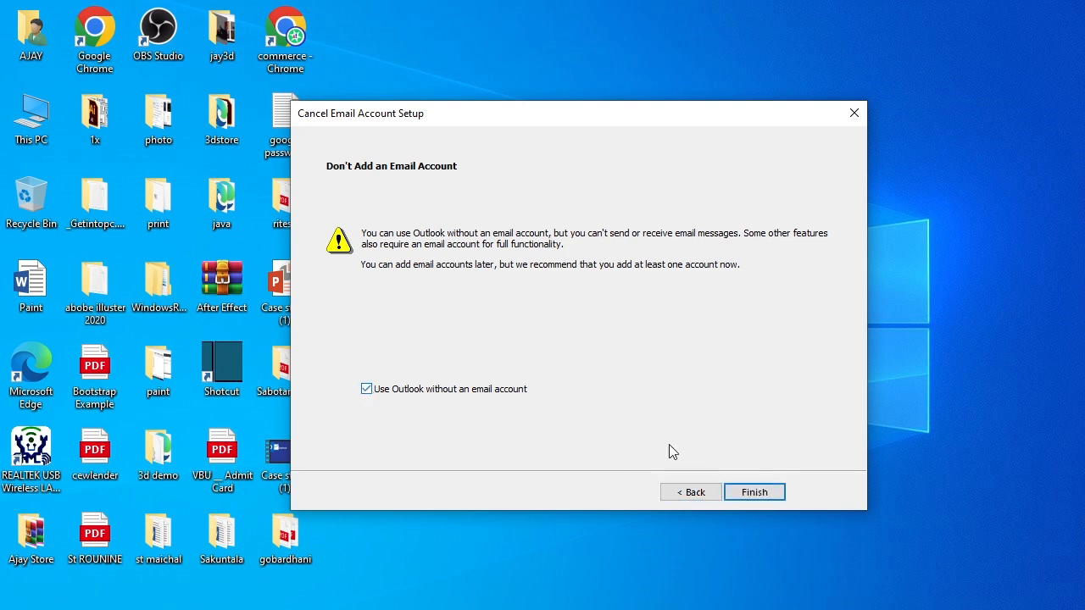
click(756, 496)
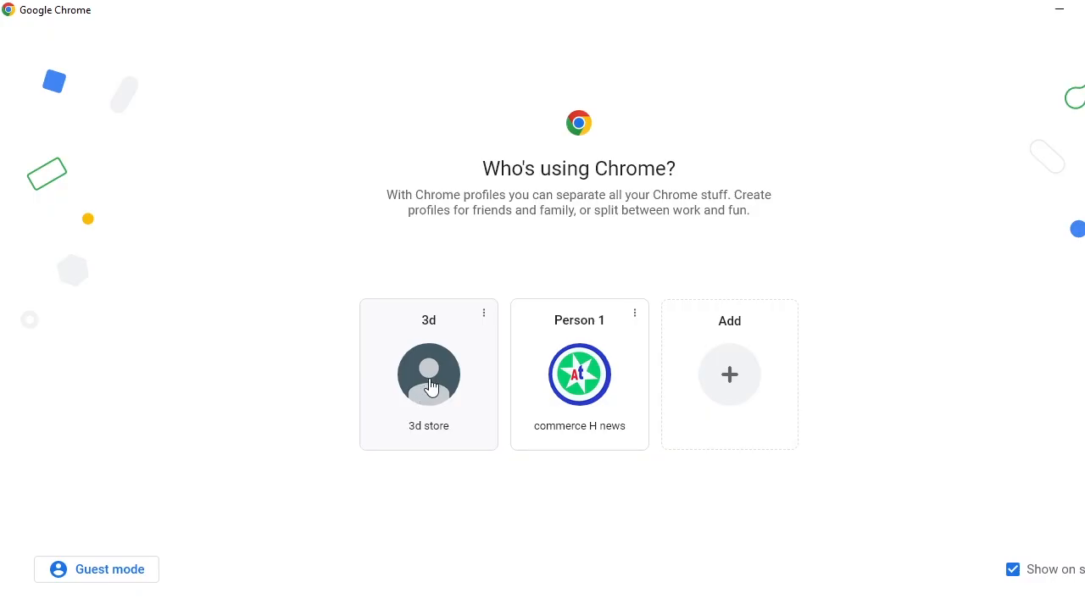
Step: Open a new Chrome window under the 3d profile
click(429, 383)
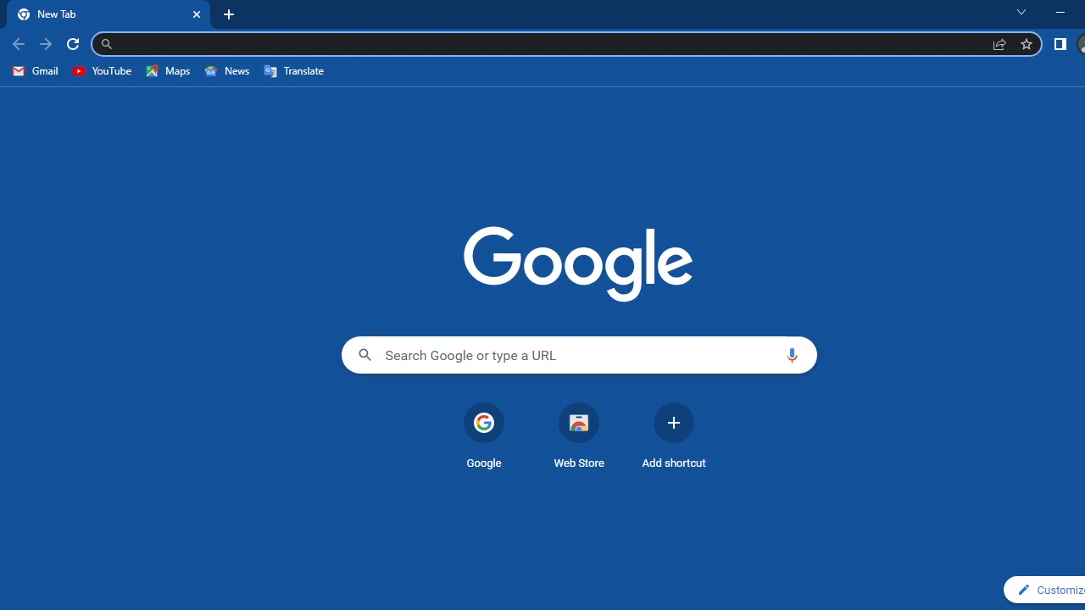
Step: Go to Google Account from the apps grid and open its Security section
click(1082, 44)
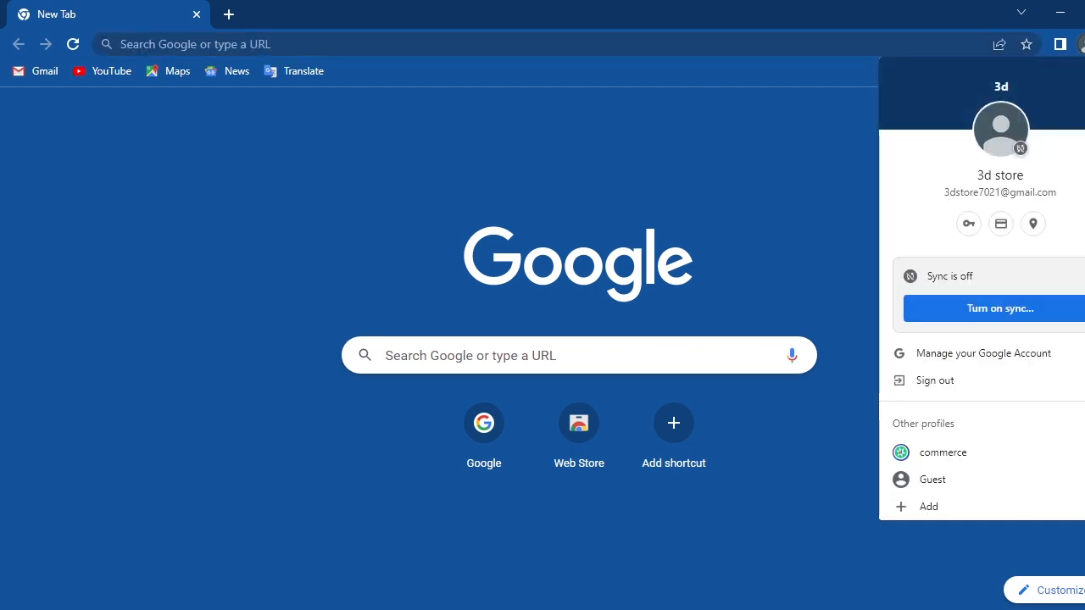
click(808, 146)
click(1082, 114)
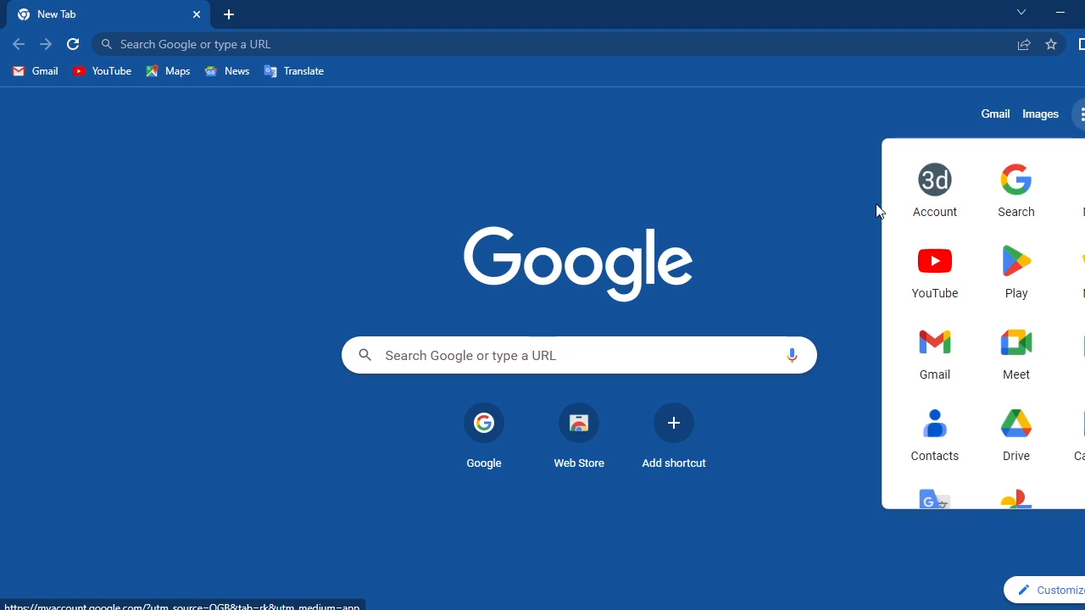
click(932, 188)
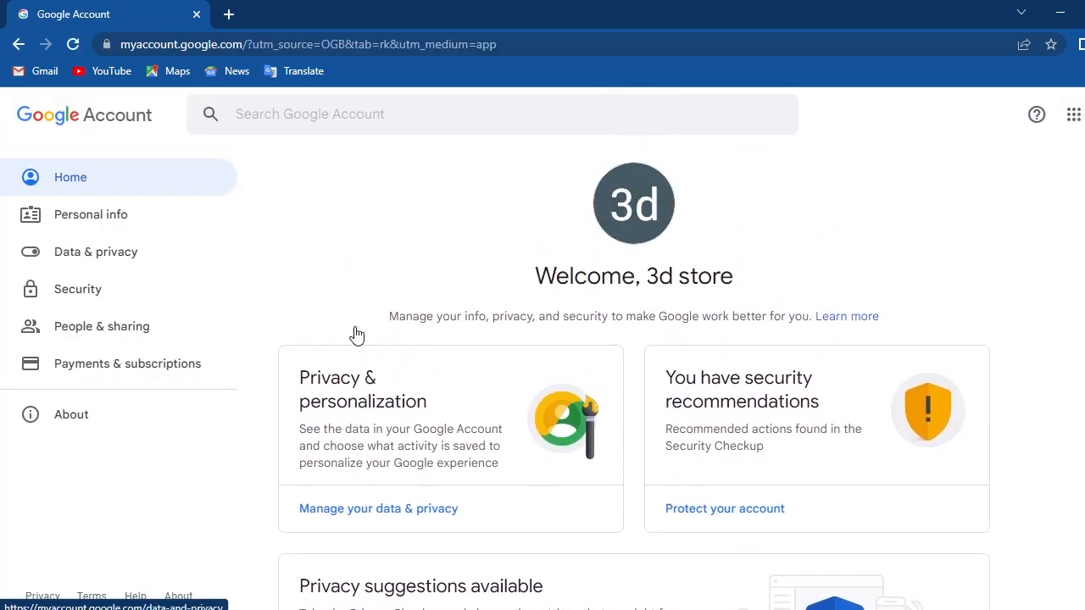
scroll(356, 333, down, 5)
scroll(356, 333, up, 5)
click(75, 291)
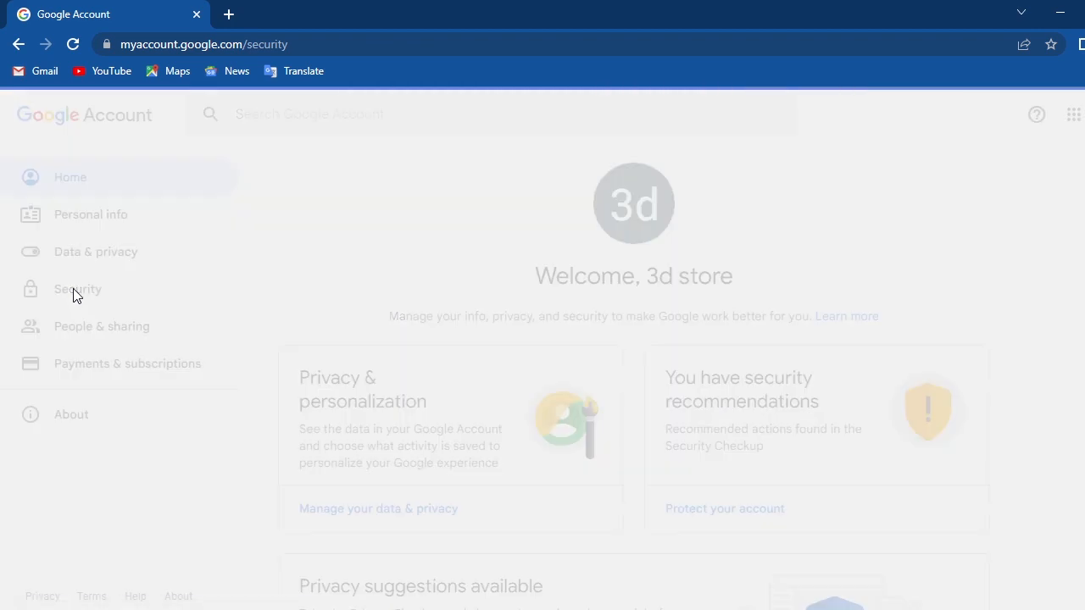
scroll(512, 322, down, 3)
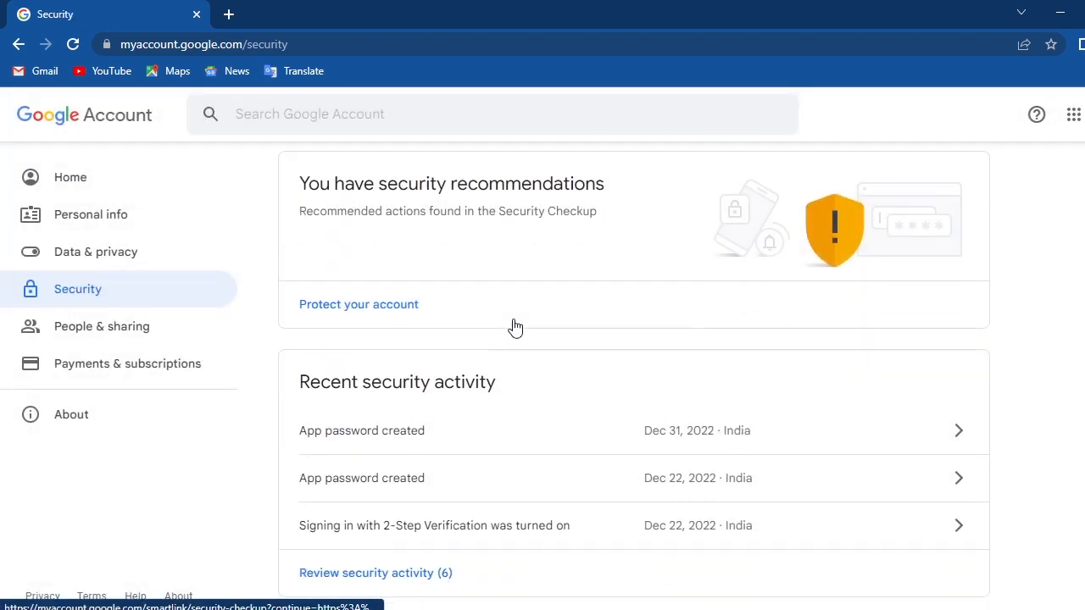
Step: Submit the texted verification code and turn on 2-Step Verification
scroll(514, 332, down, 4)
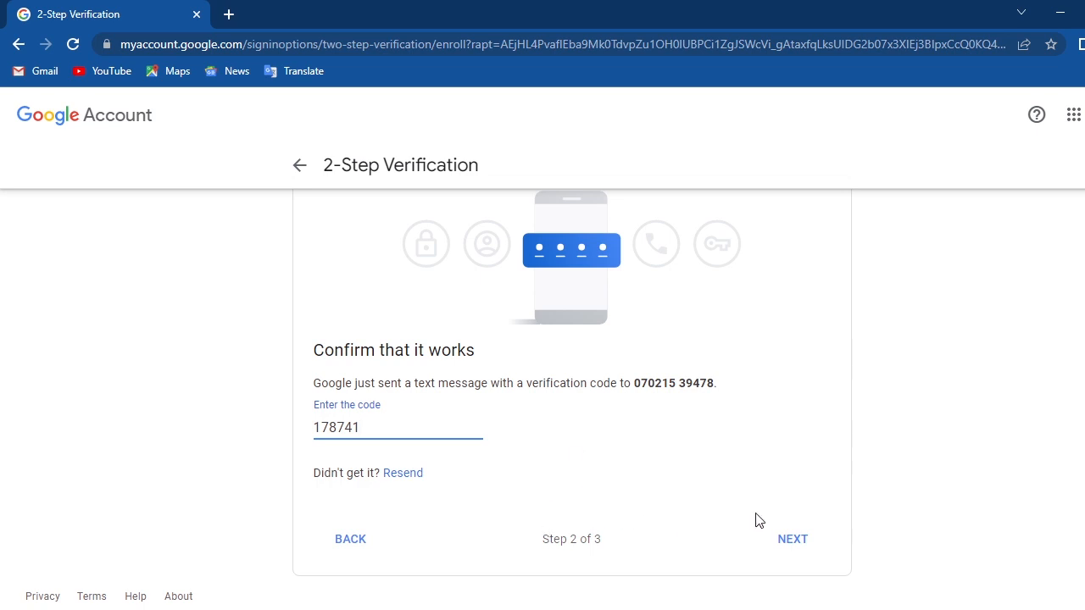
click(792, 539)
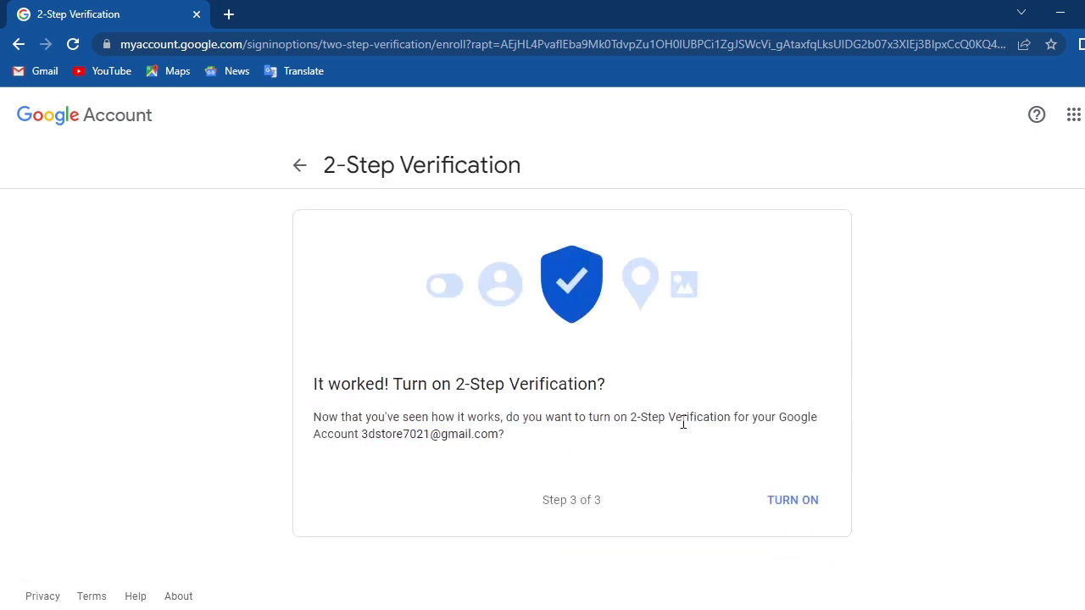
click(783, 498)
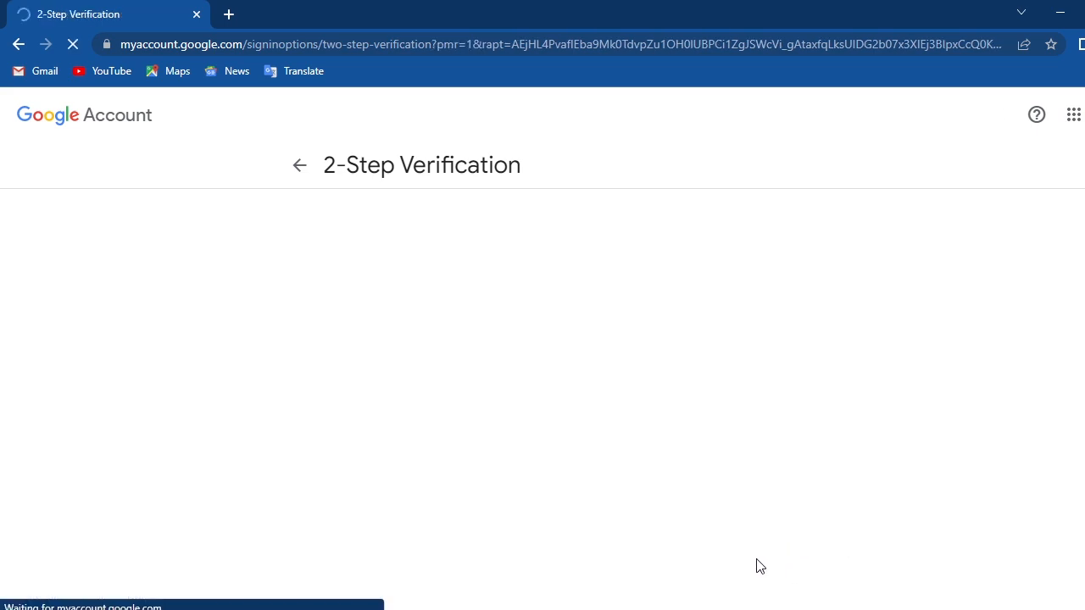
Step: Return to and reload the Security page, confirming 2-Step Verification is On and App passwords None
scroll(573, 461, down, 3)
scroll(573, 462, down, 5)
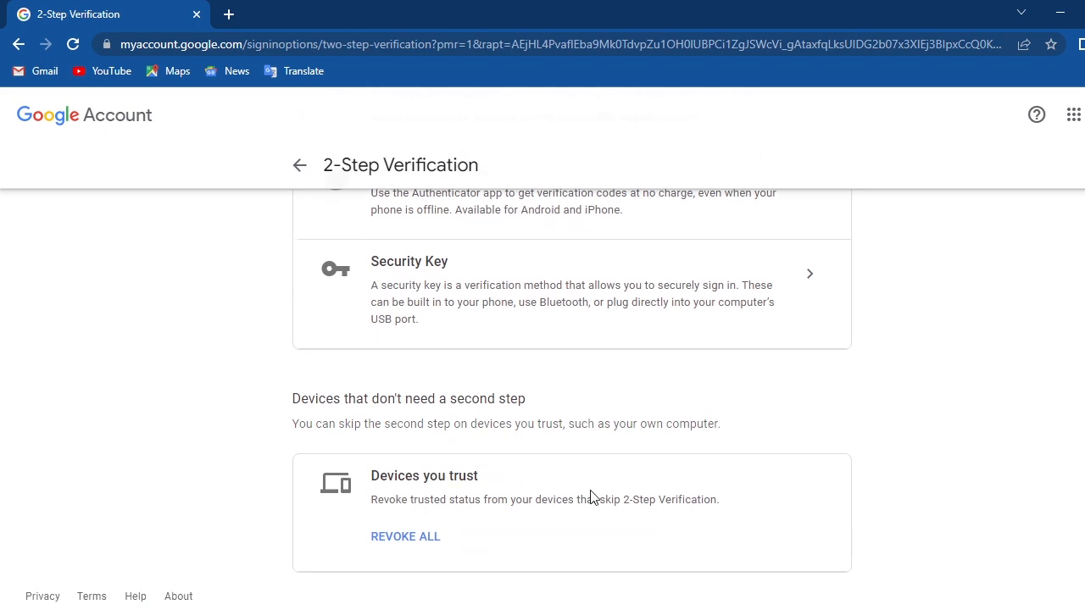
scroll(425, 549, up, 8)
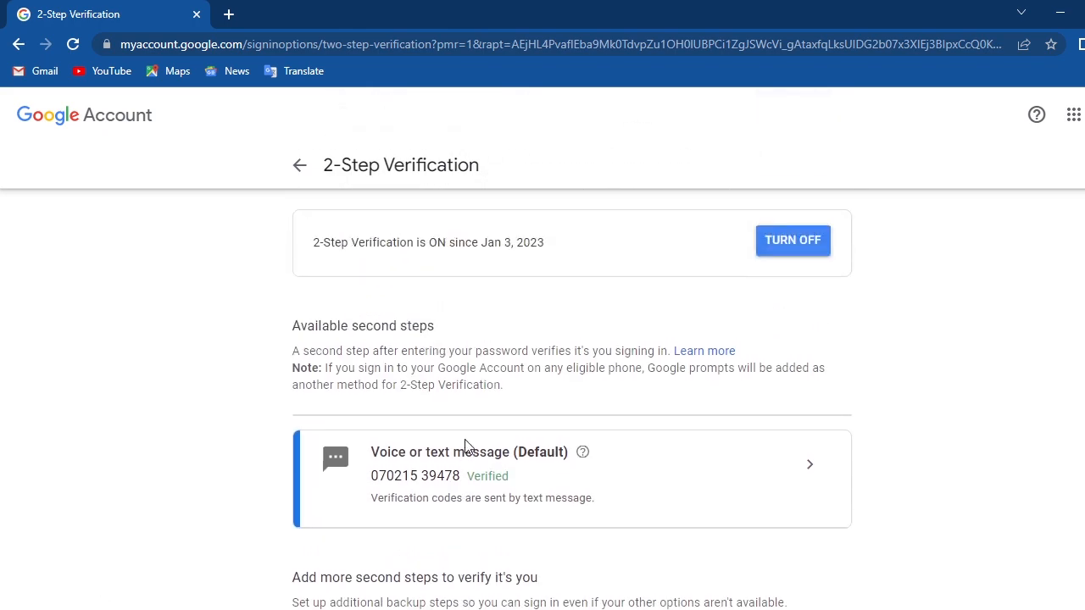
click(19, 45)
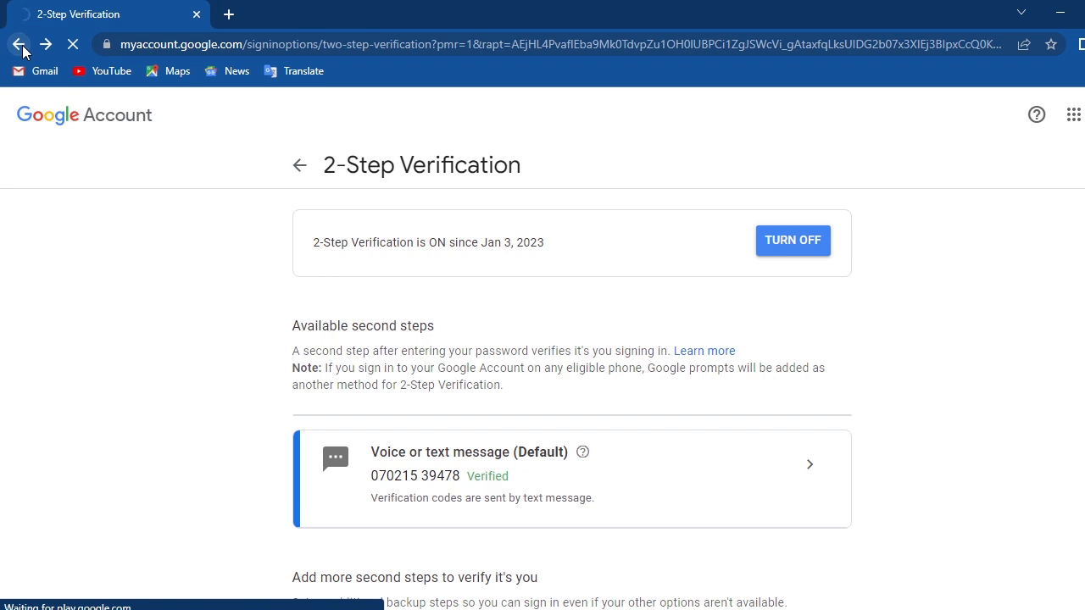
click(23, 46)
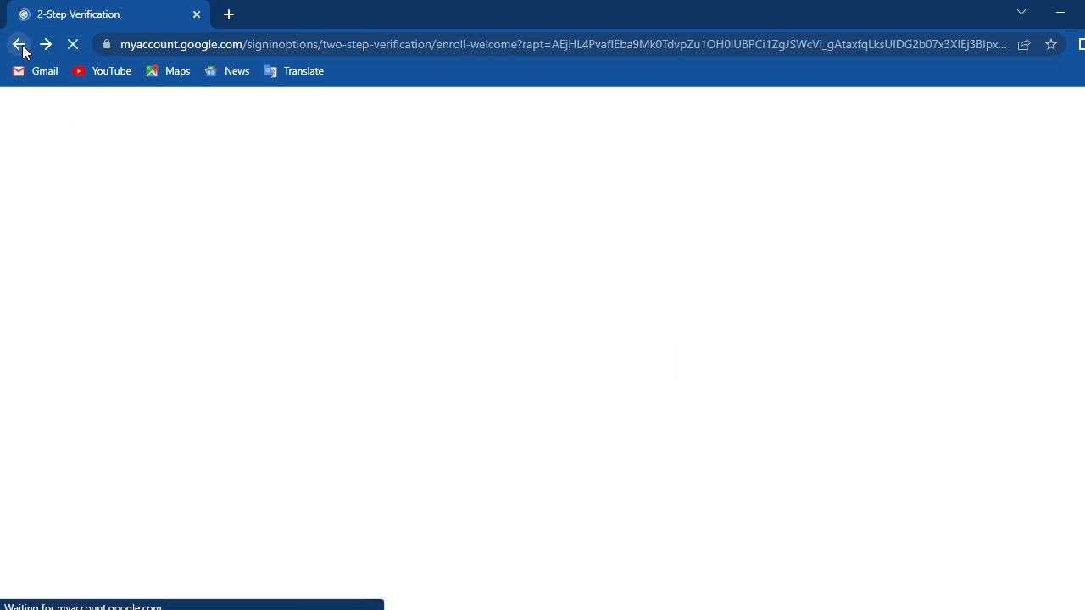
scroll(720, 467, down, 1)
scroll(690, 432, up, 1)
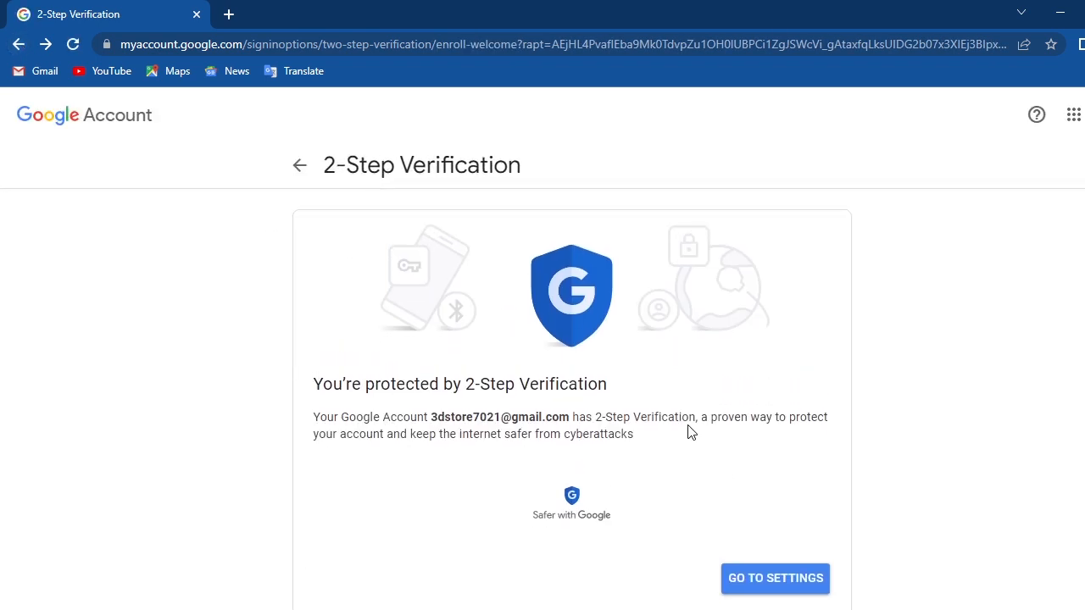
click(15, 46)
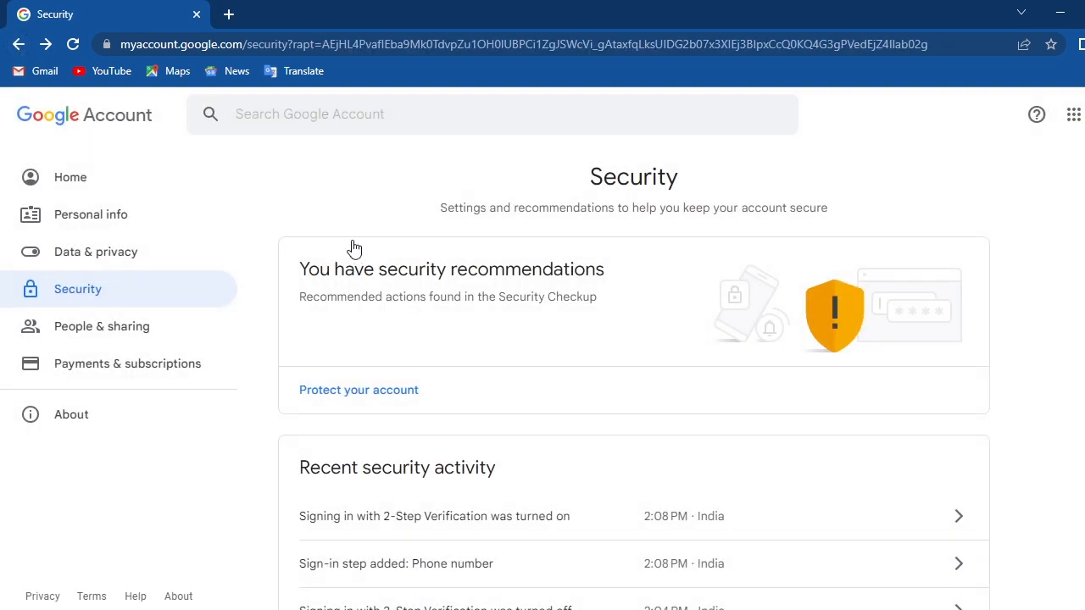
click(73, 46)
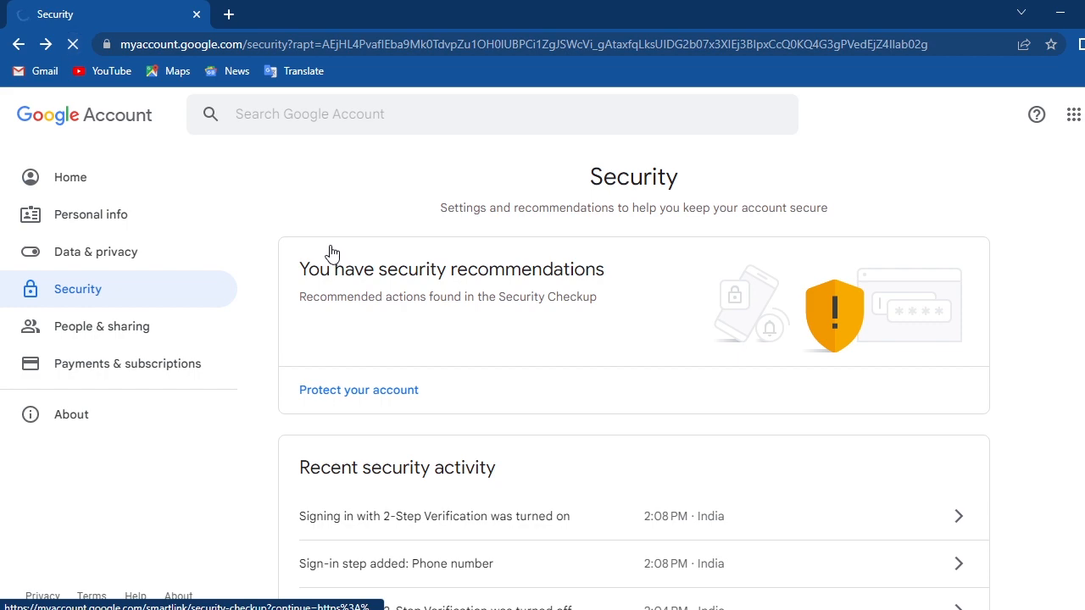
scroll(546, 387, down, 4)
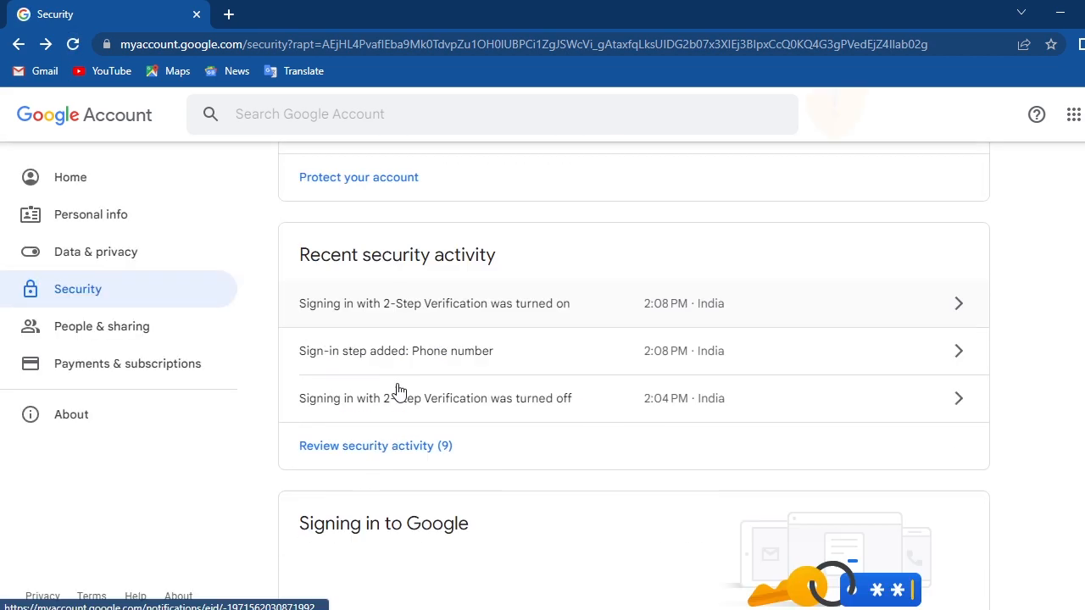
scroll(549, 394, down, 3)
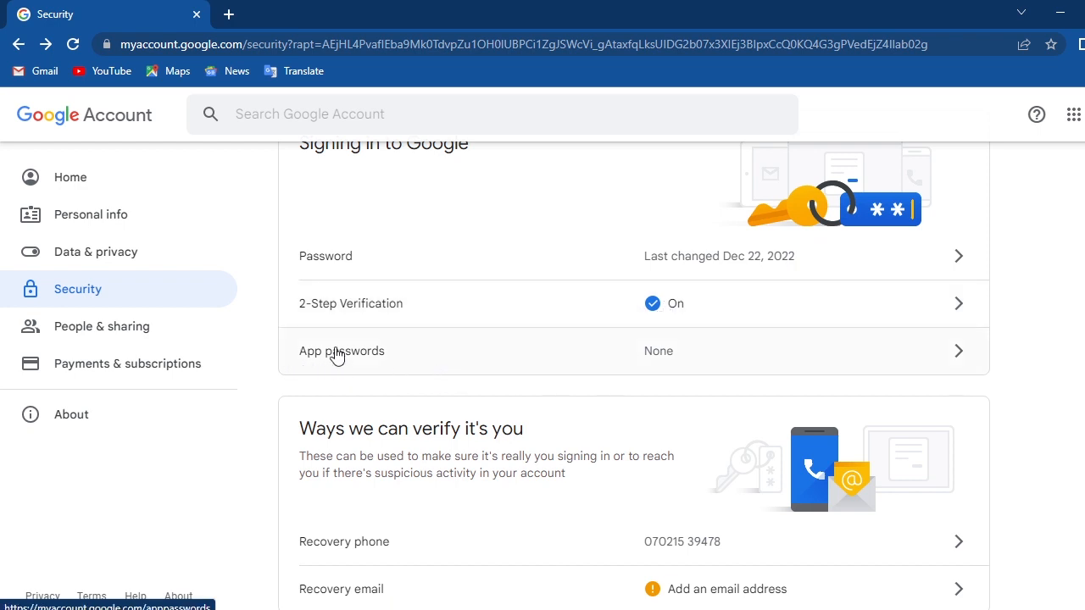
Step: Generate an app password for Mail on Windows Computer, copy it, and close the dialog
click(697, 364)
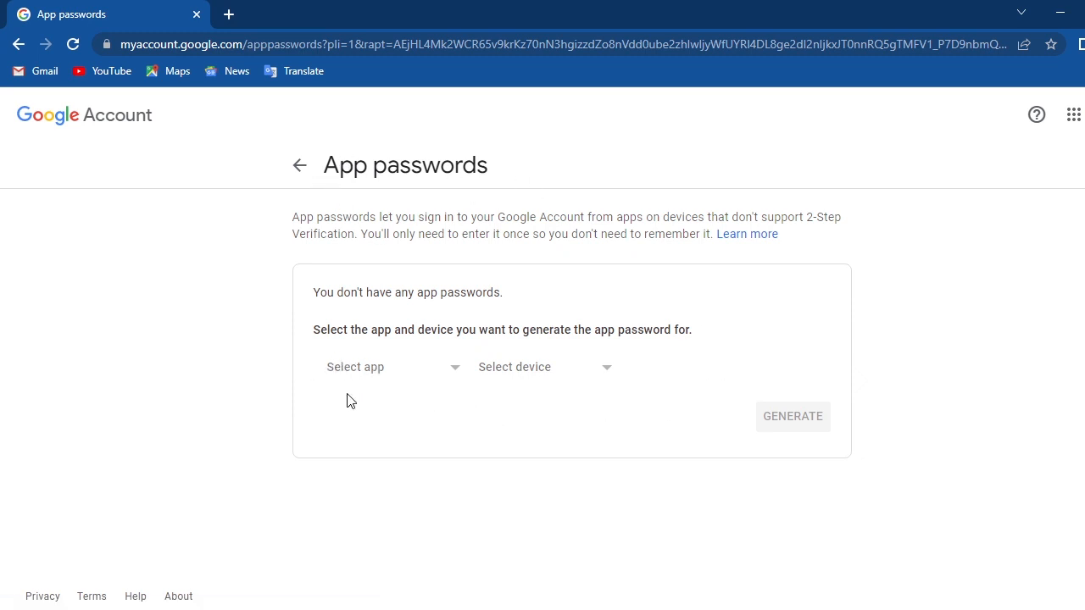
drag(340, 165, 537, 179)
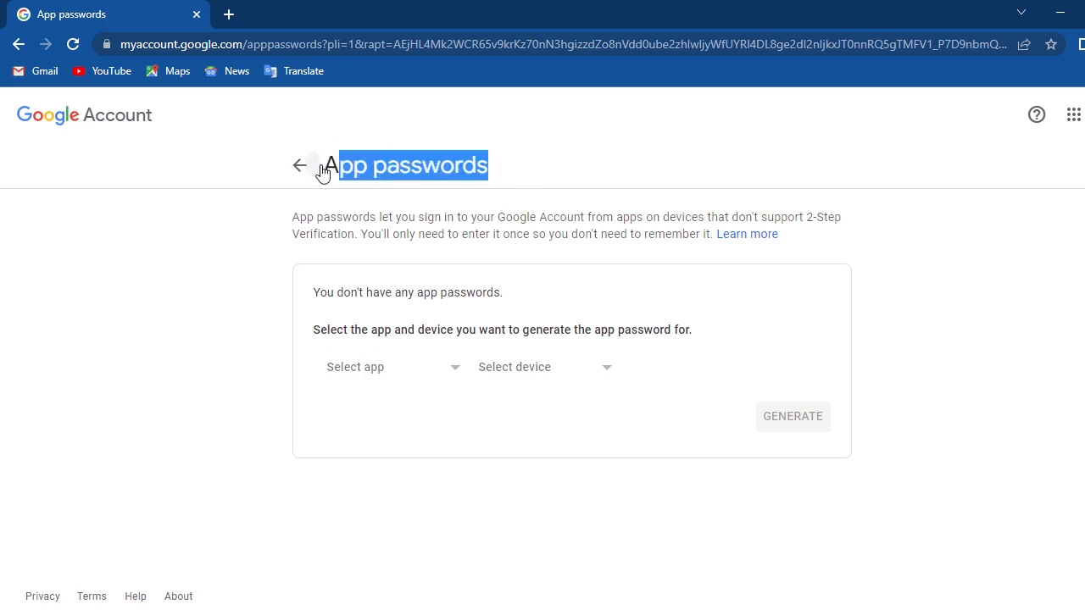
click(501, 173)
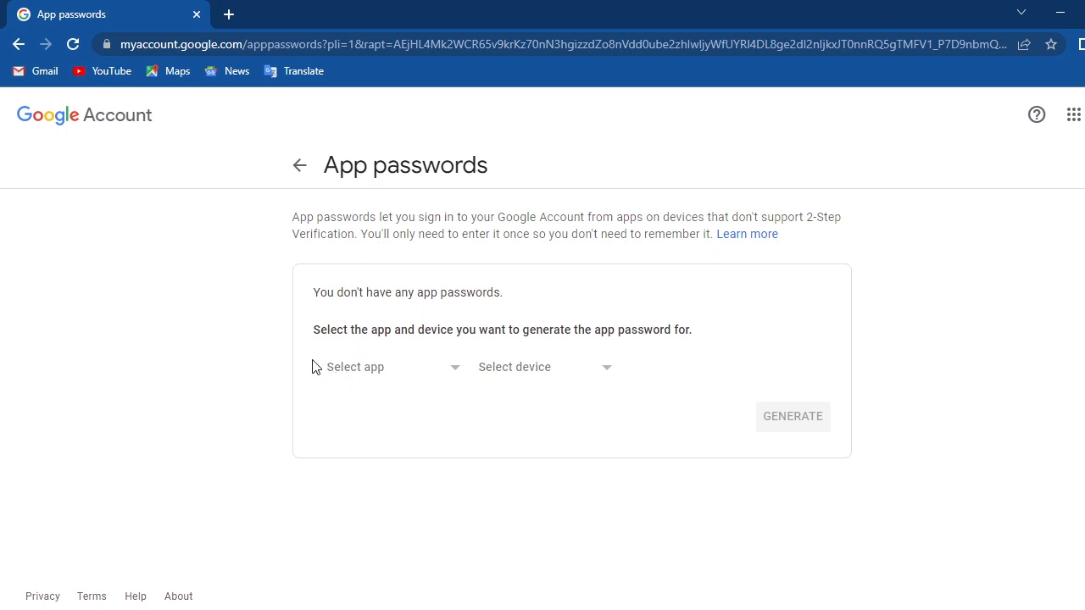
click(408, 369)
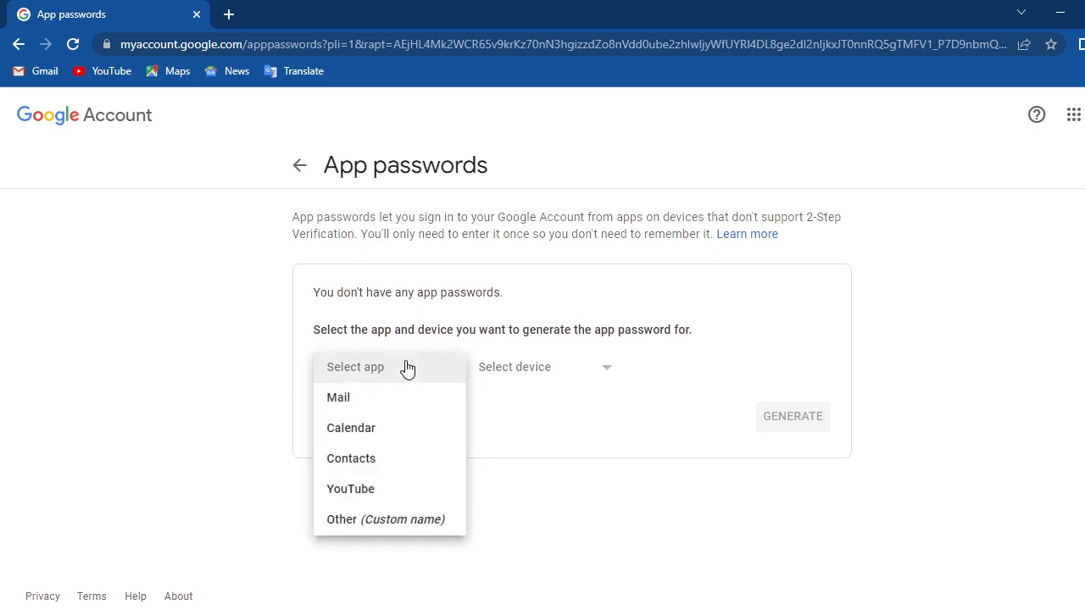
click(353, 405)
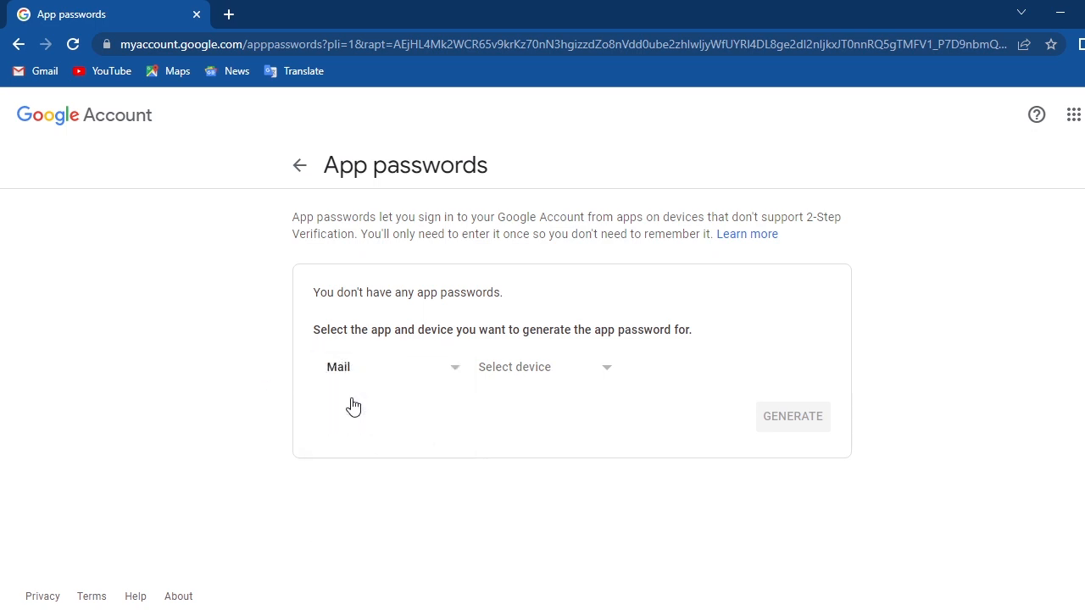
click(542, 376)
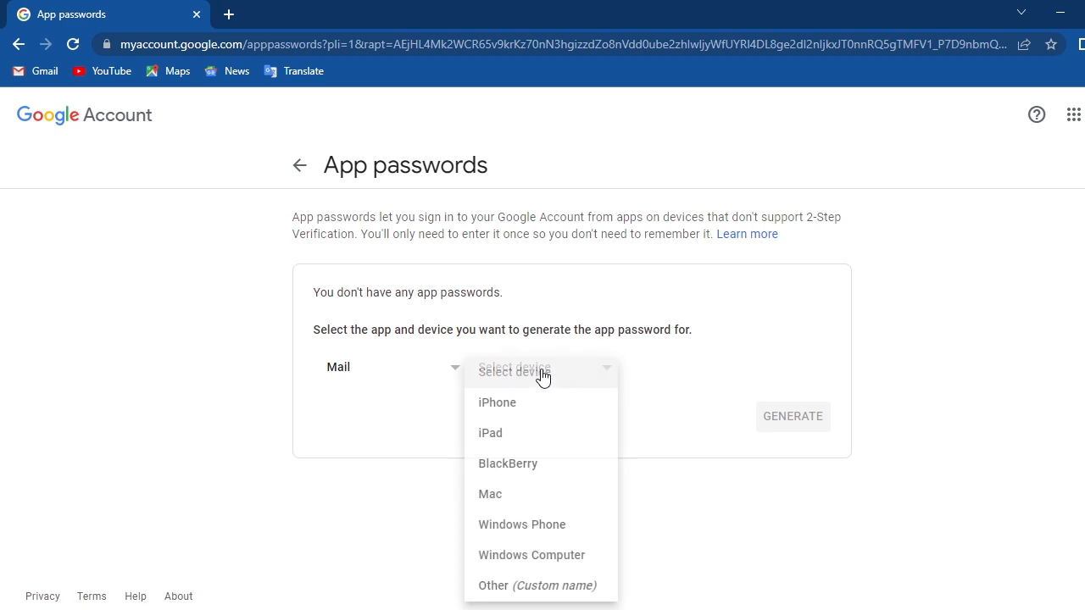
click(537, 561)
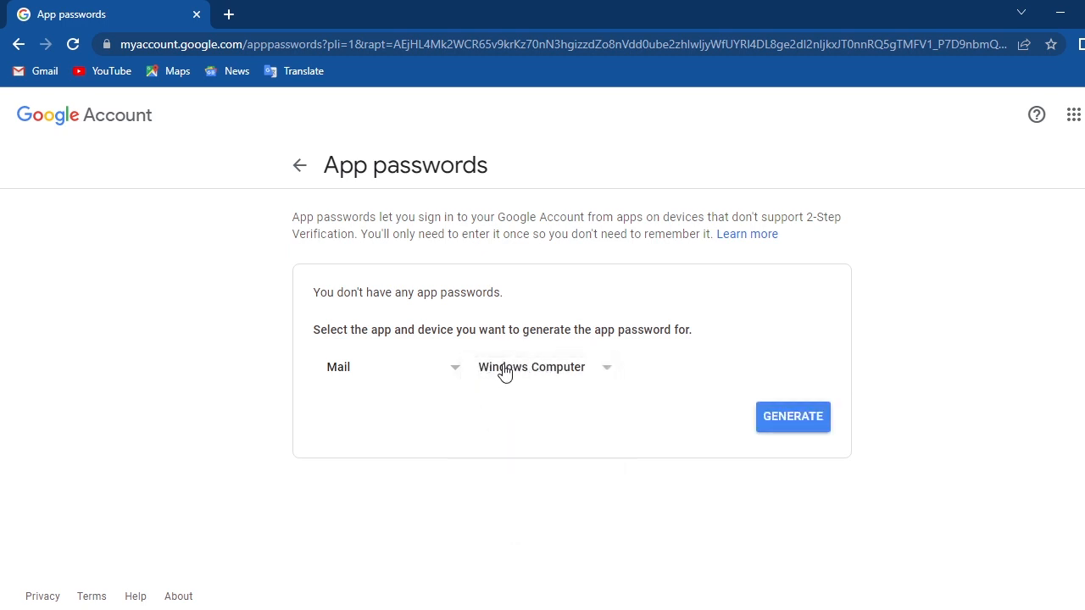
click(797, 427)
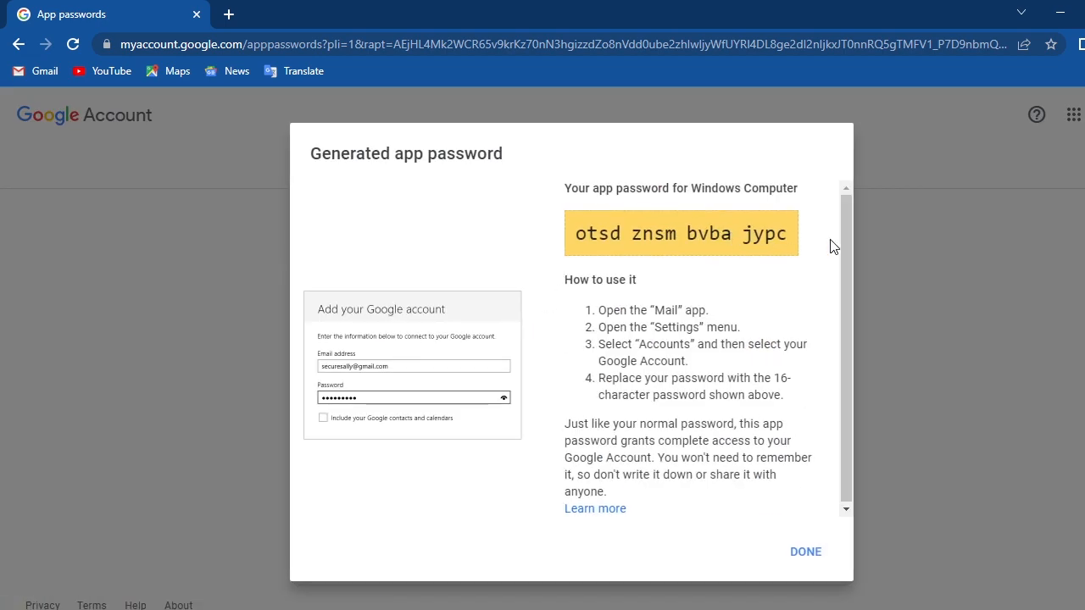
drag(810, 244, 149, 250)
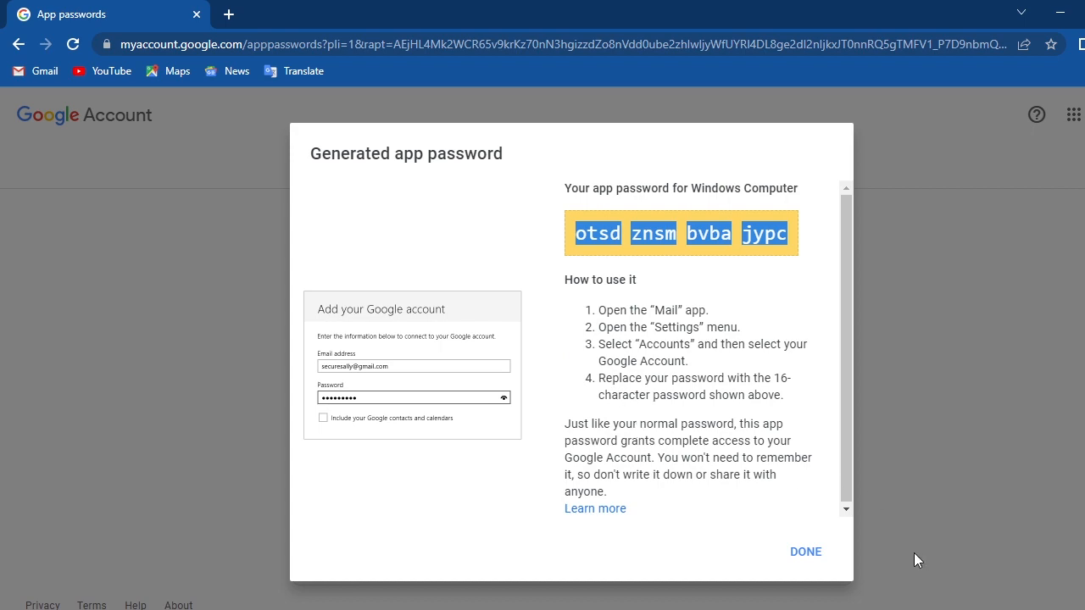
click(795, 555)
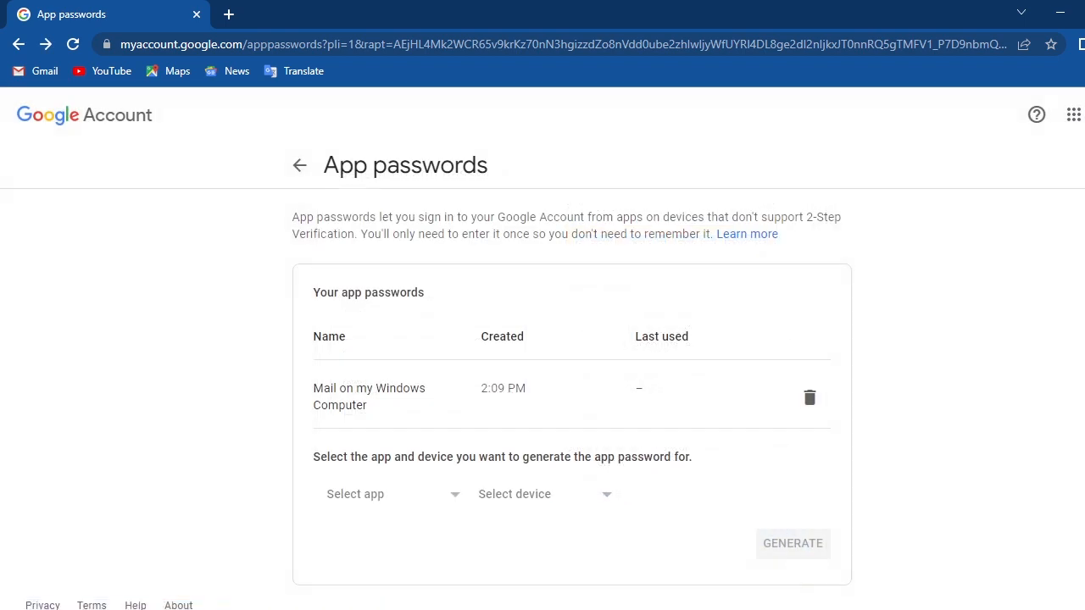
Step: Open Notepad and paste the copied app password into a new note
key(super)
text(no)
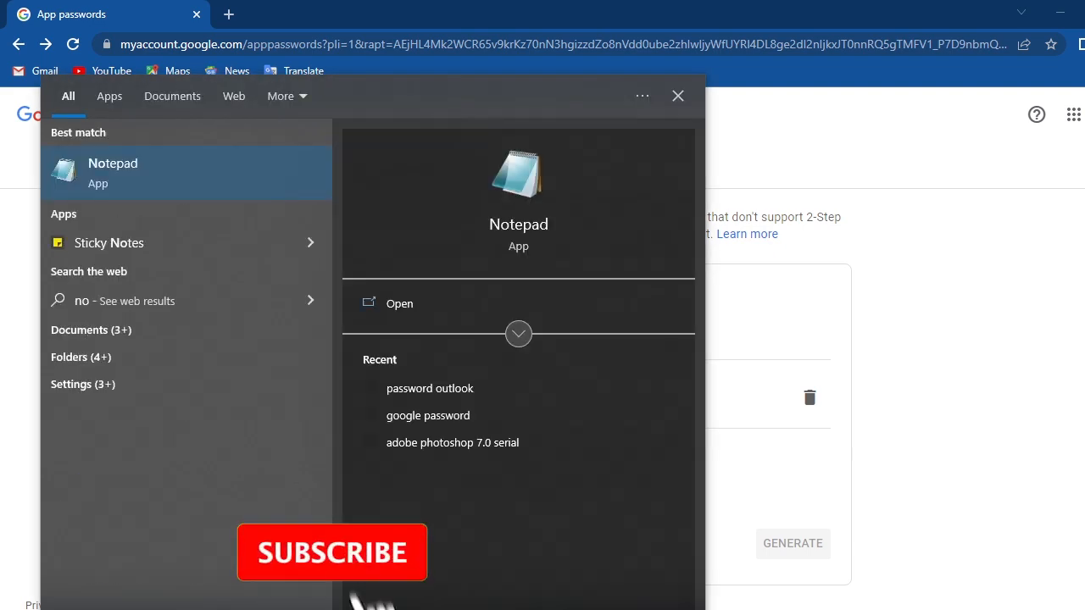
text(te)
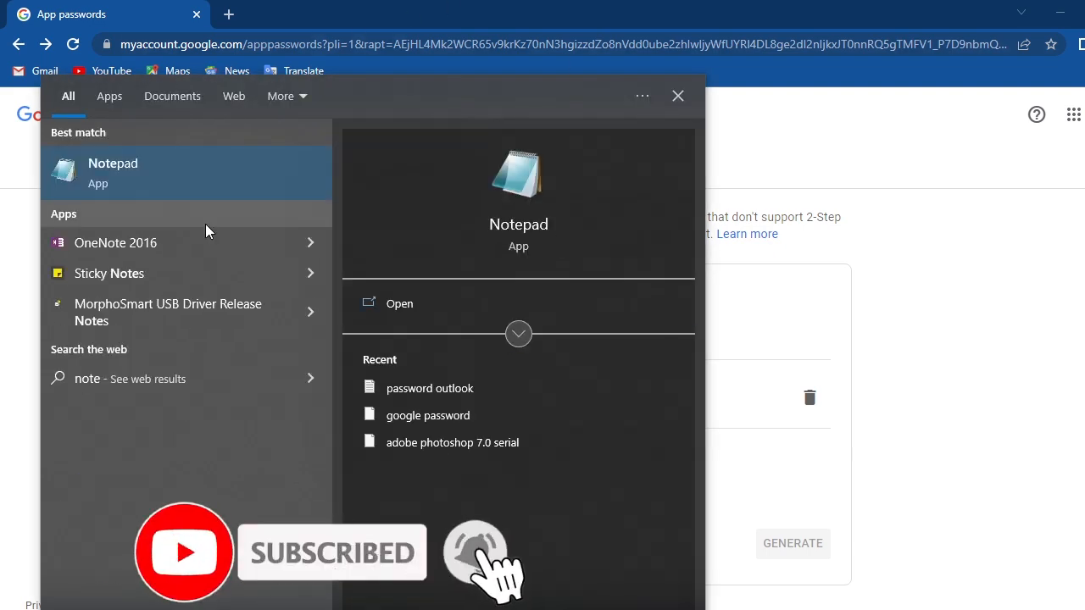
click(210, 186)
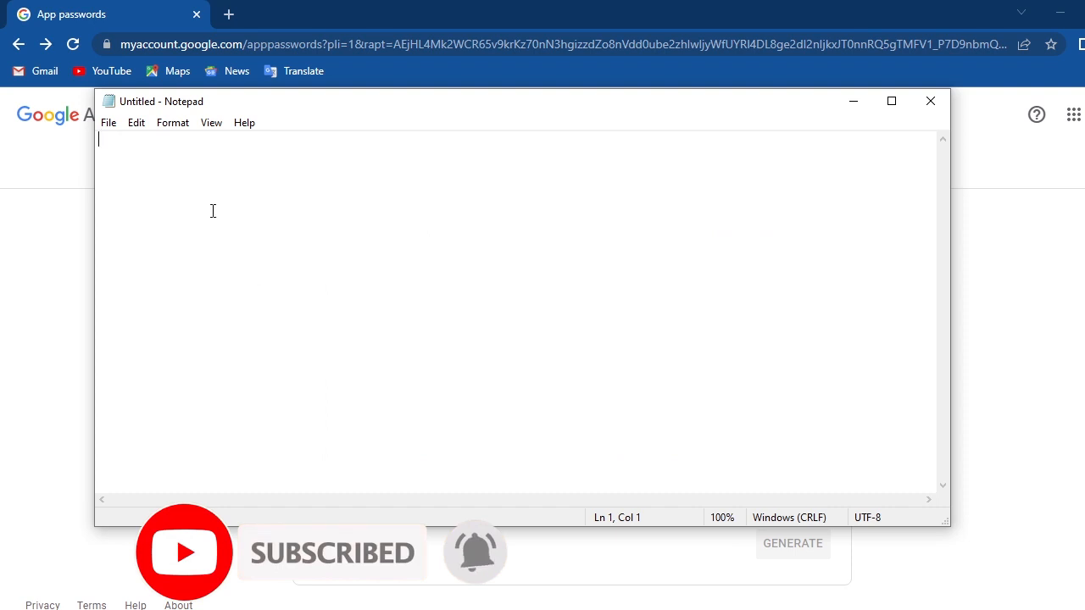
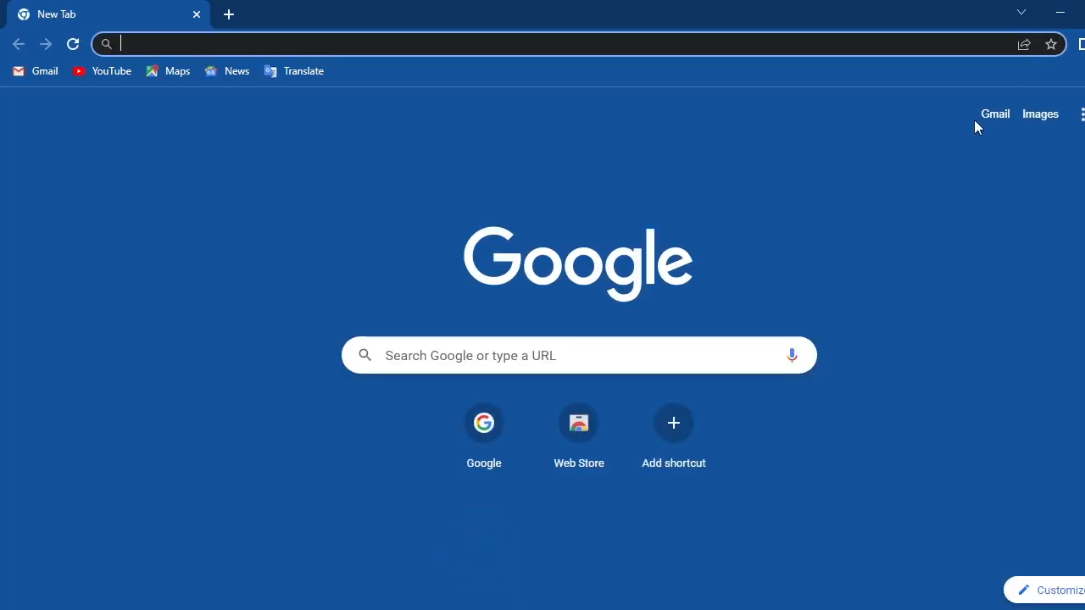
Step: Open Gmail from the new tab page and go to See all settings
click(993, 119)
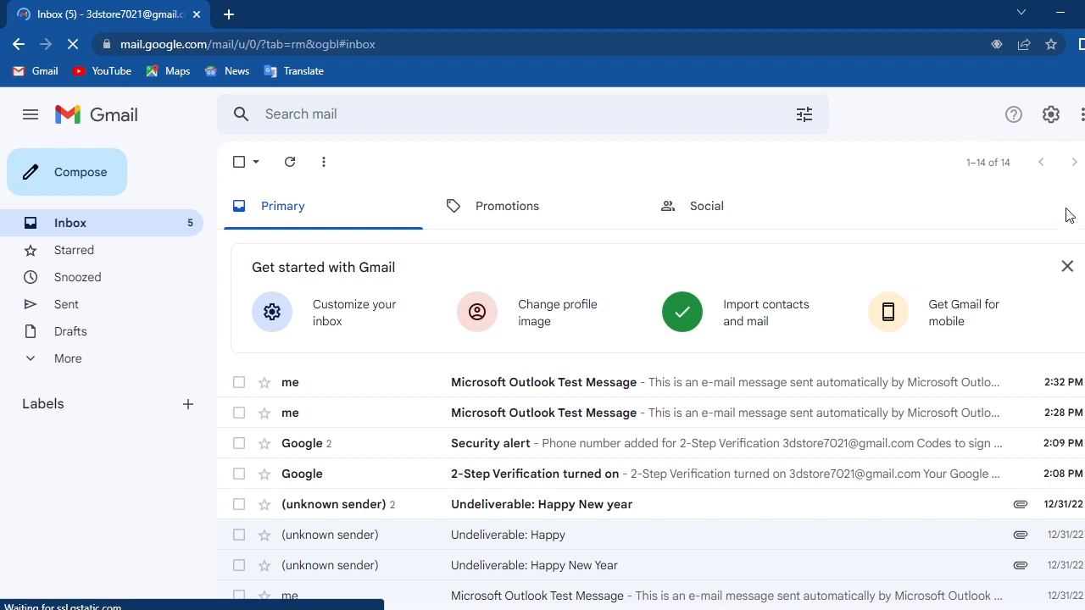
click(1051, 126)
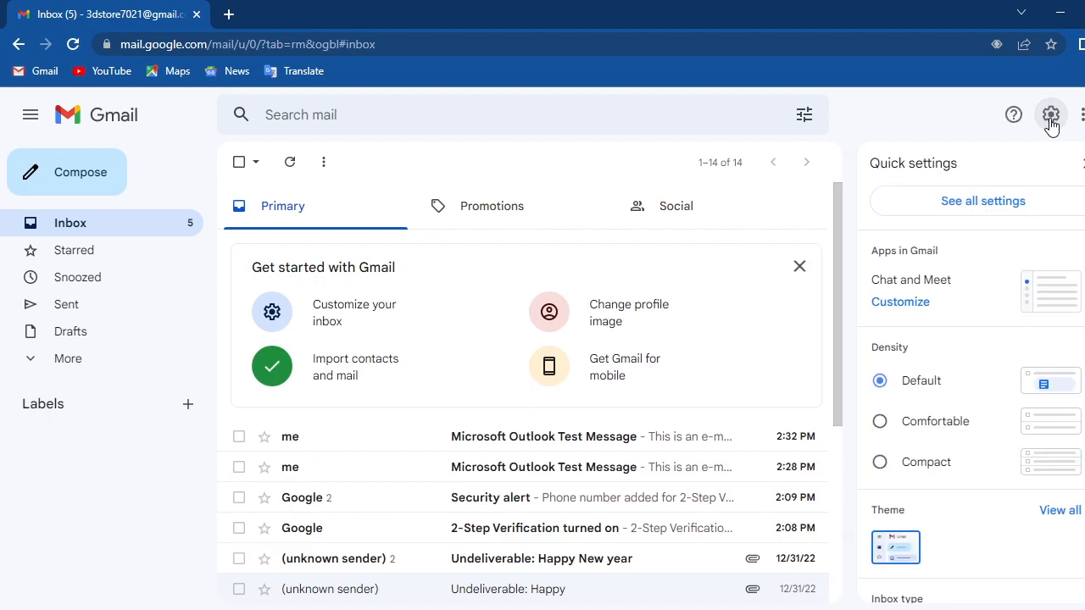
click(973, 206)
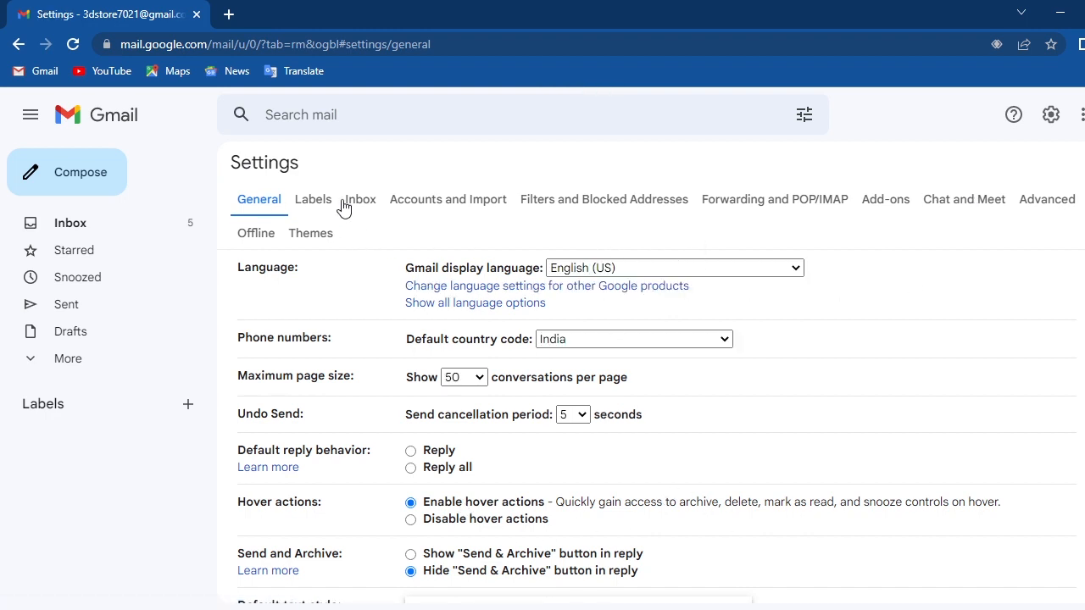
Step: On the Forwarding and POP/IMAP tab, keep IMAP enabled, enable POP for all mail, and save
click(742, 203)
scroll(490, 357, down, 1)
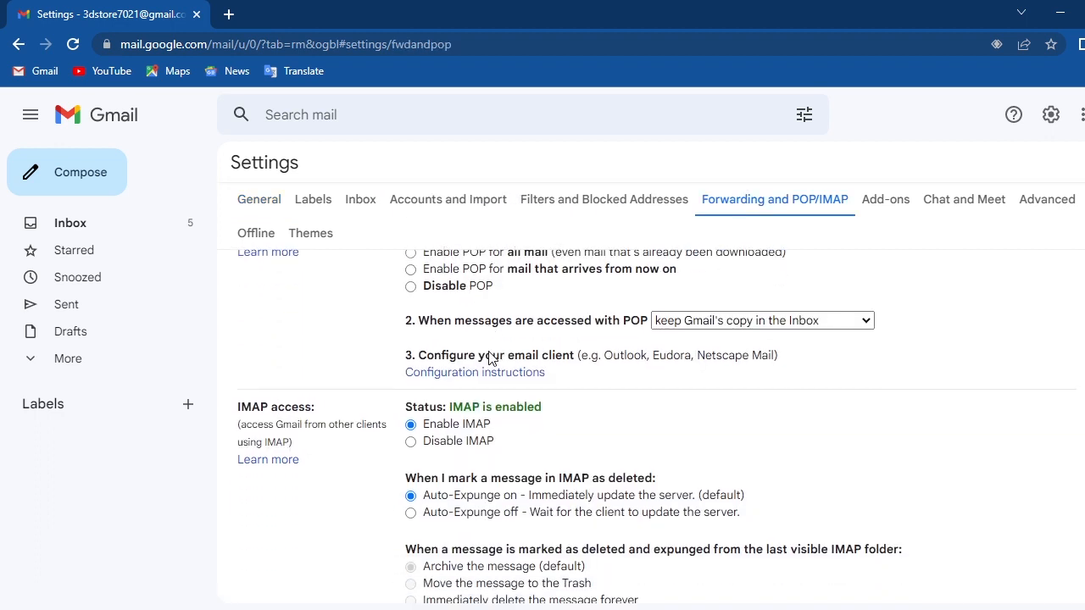
scroll(490, 358, down, 3)
scroll(480, 456, up, 4)
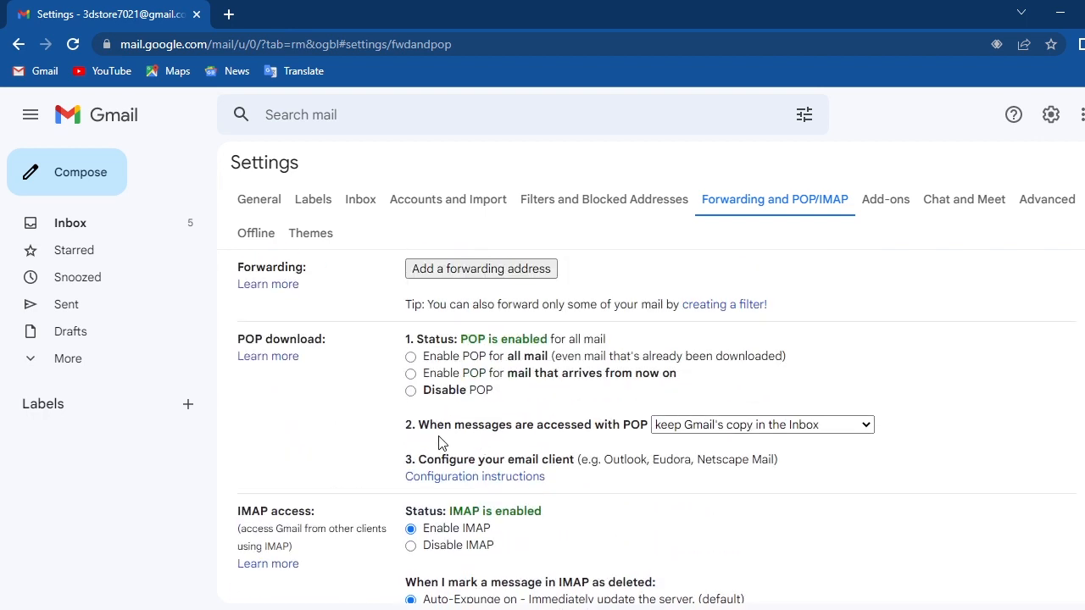
scroll(439, 442, down, 1)
scroll(438, 442, down, 1)
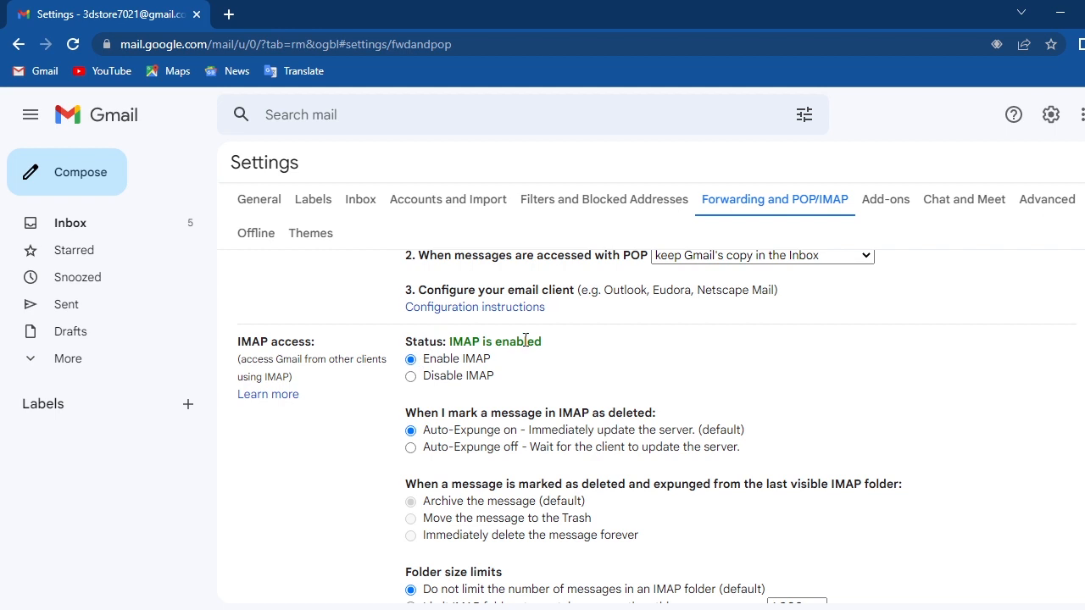
click(410, 376)
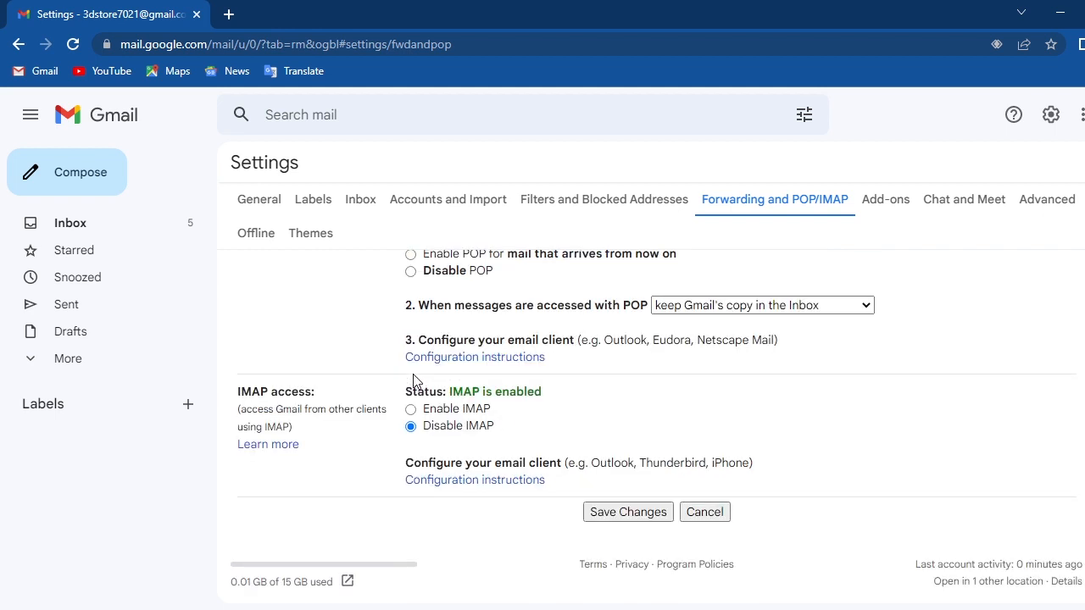
click(411, 410)
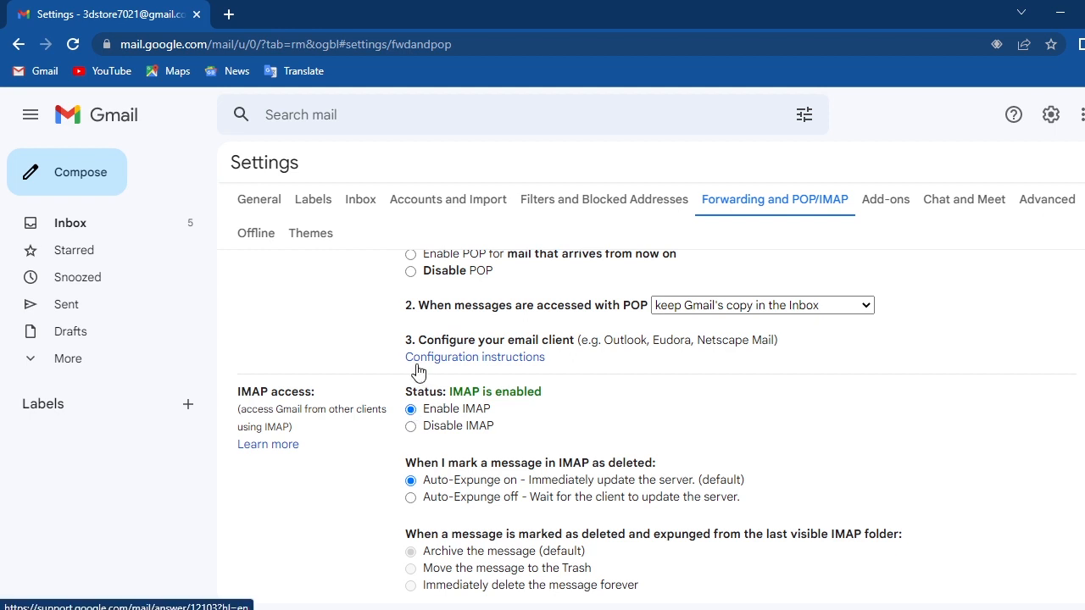
scroll(415, 373, up, 2)
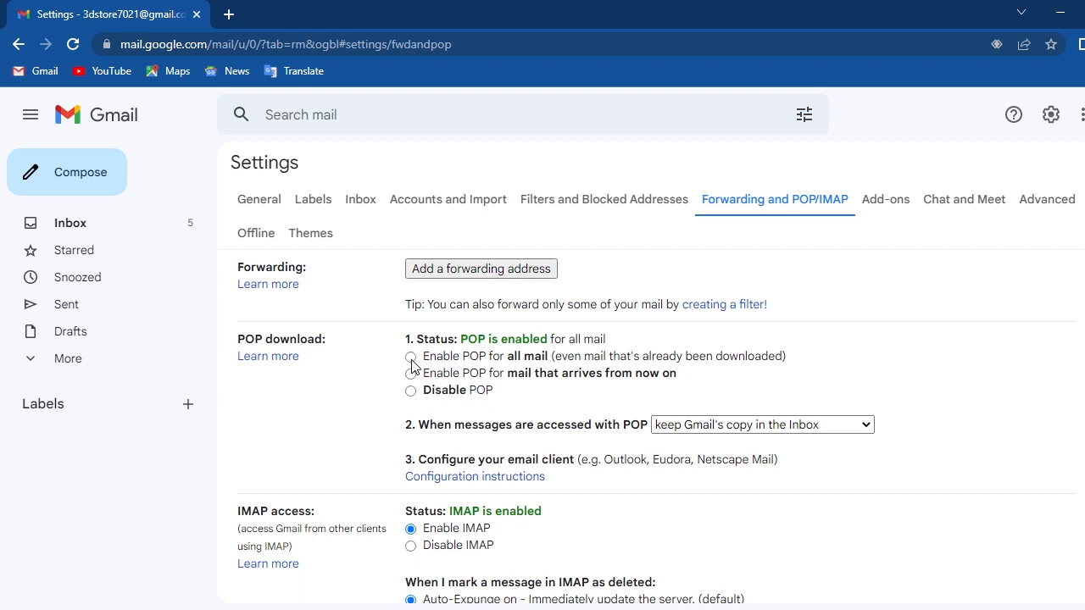
click(412, 357)
scroll(412, 360, down, 5)
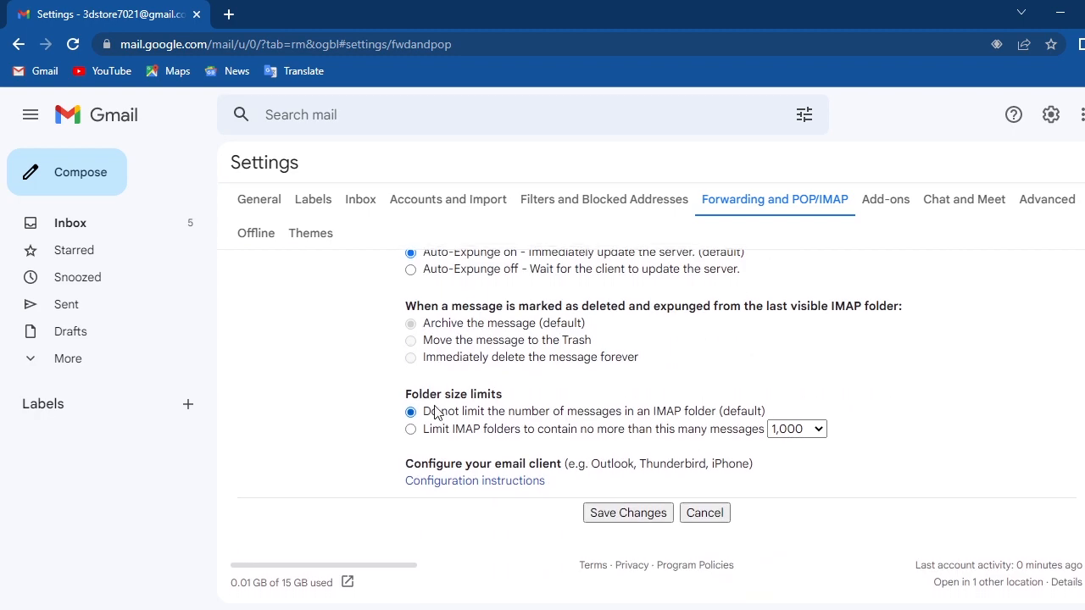
click(632, 513)
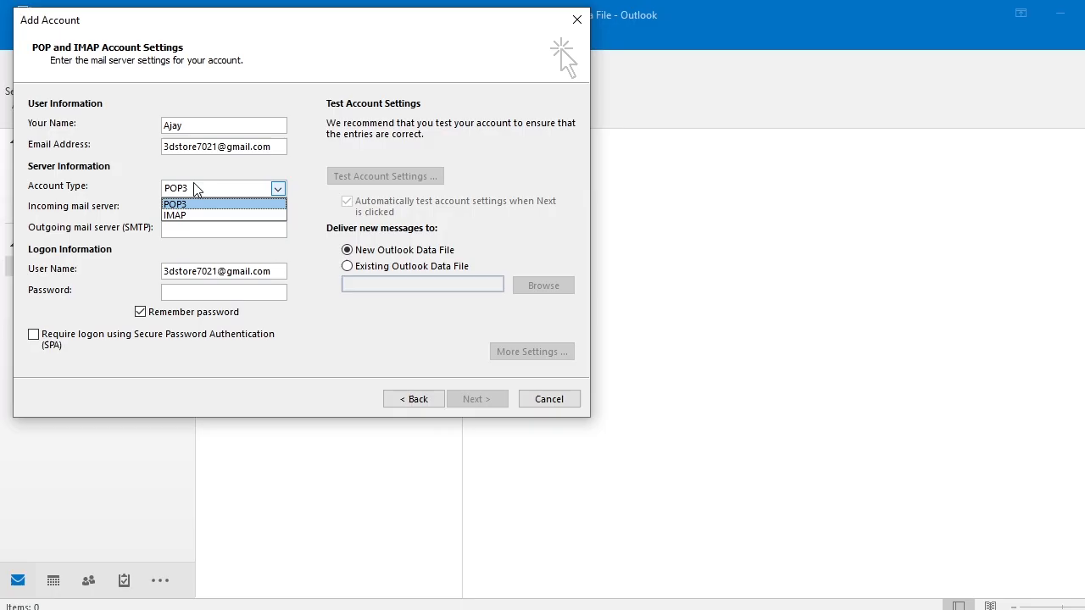
Step: Set account type to IMAP, incoming server imap.gmail.com, and outgoing server smtp.gmail.com
click(202, 214)
click(201, 211)
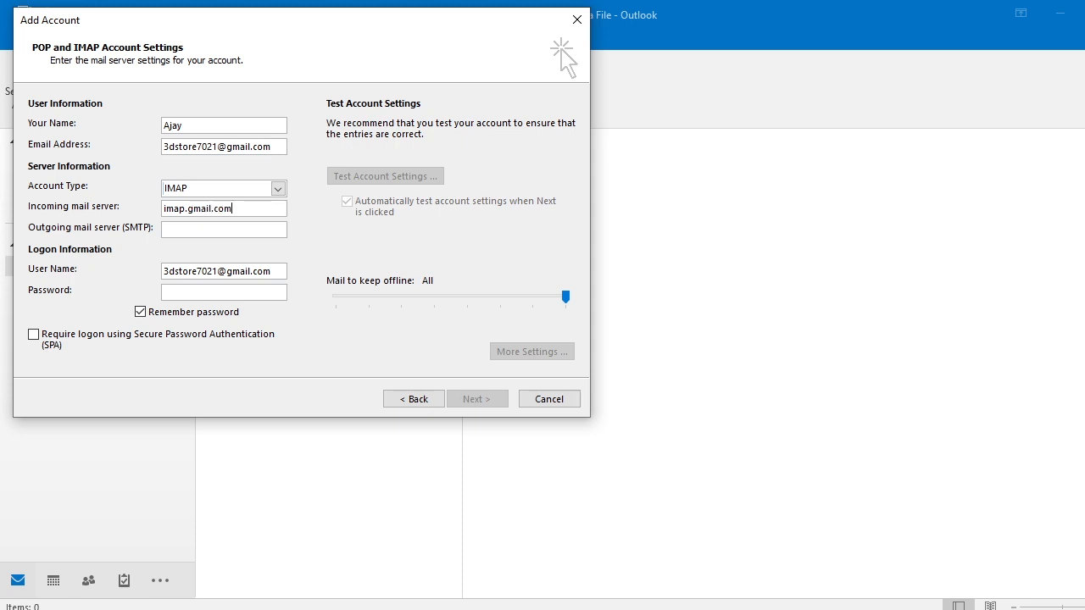
click(204, 229)
text(smtp.gmail.co)
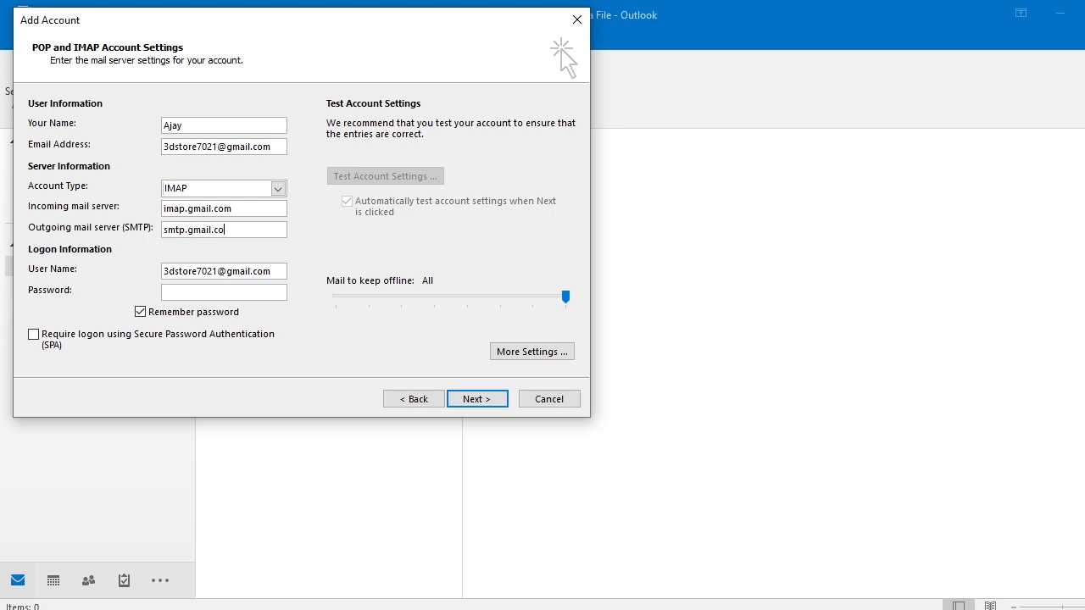
text(m)
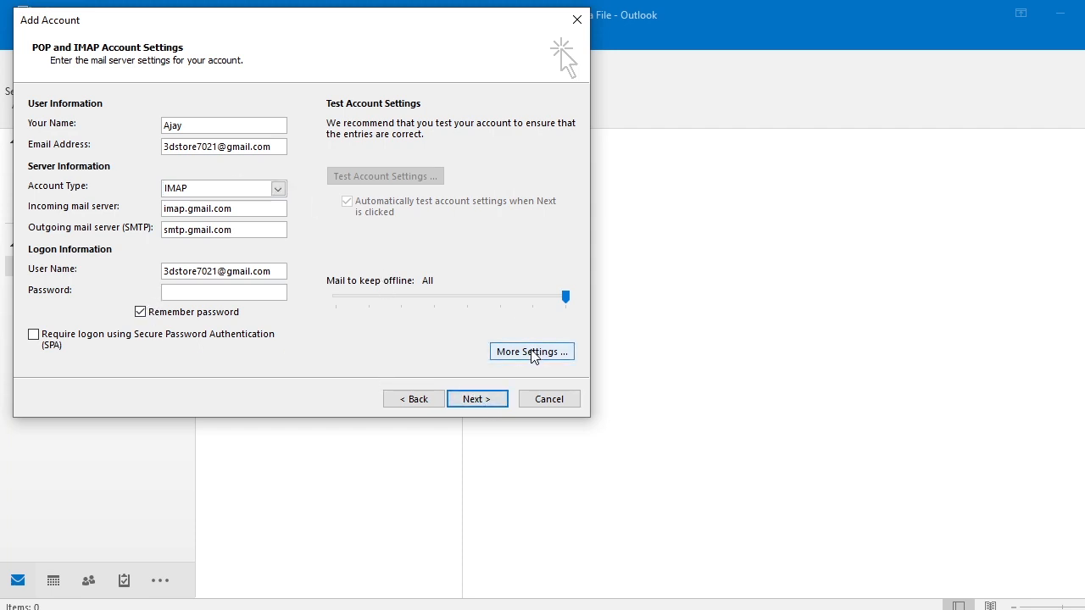
Step: Paste the Gmail app password from Notepad into the Password field, then open More Settings
click(227, 293)
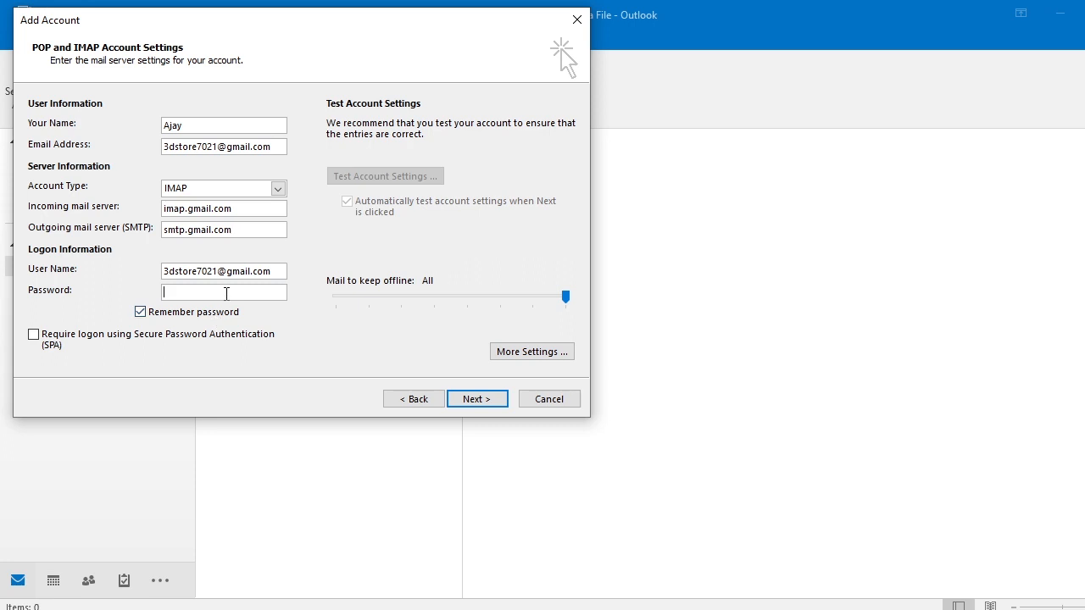
click(542, 609)
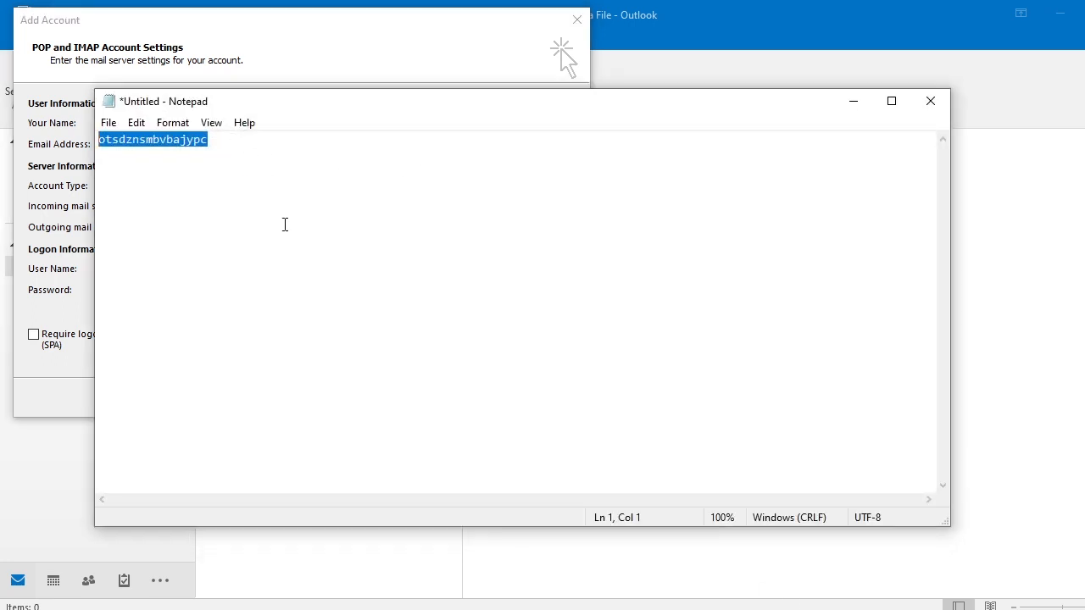
click(854, 102)
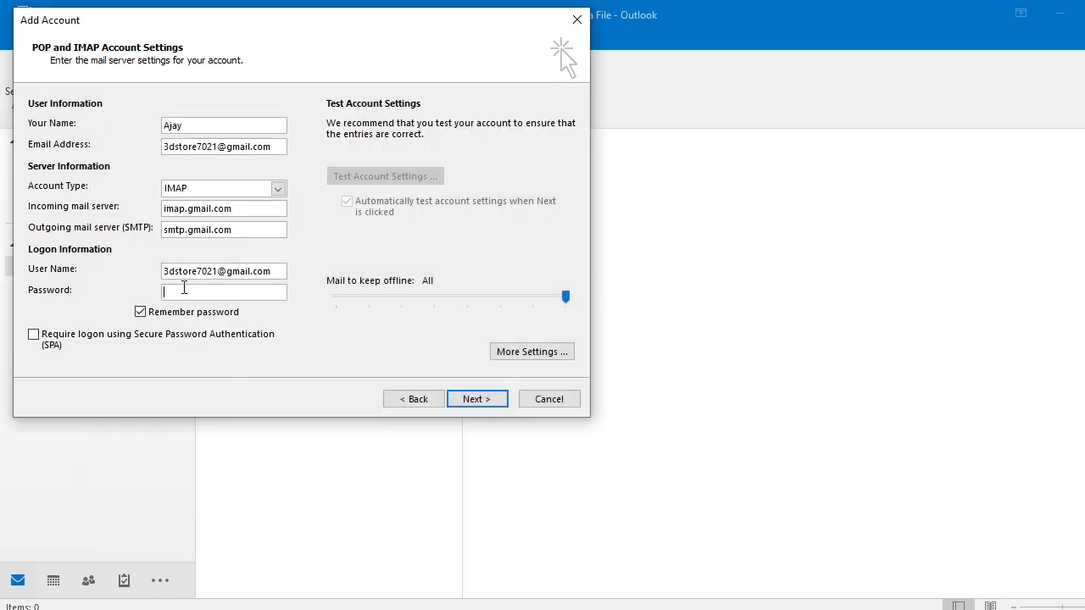
key(ctrl+v)
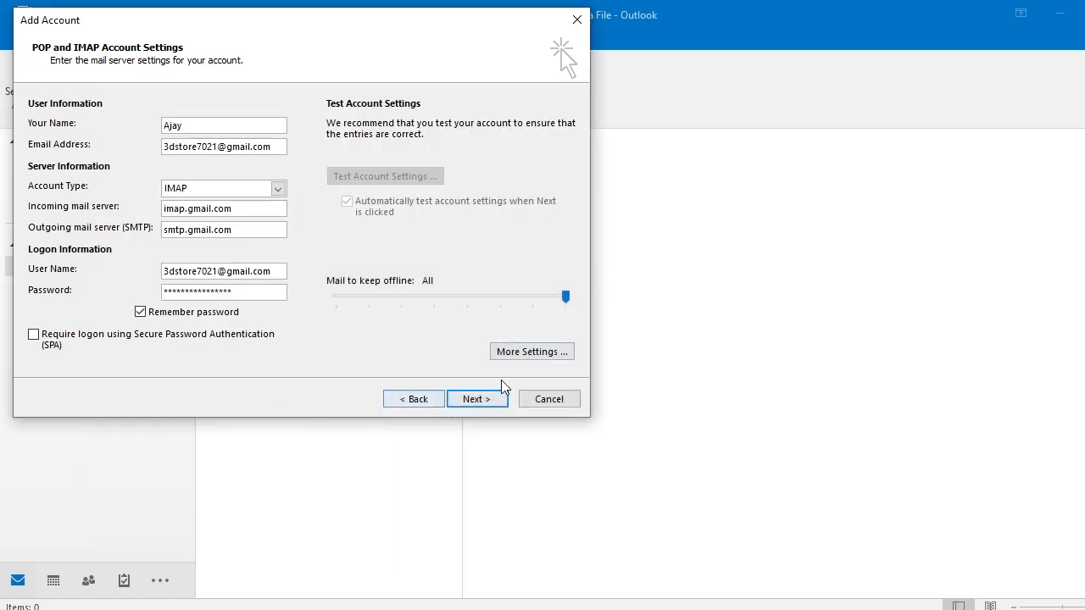
click(529, 351)
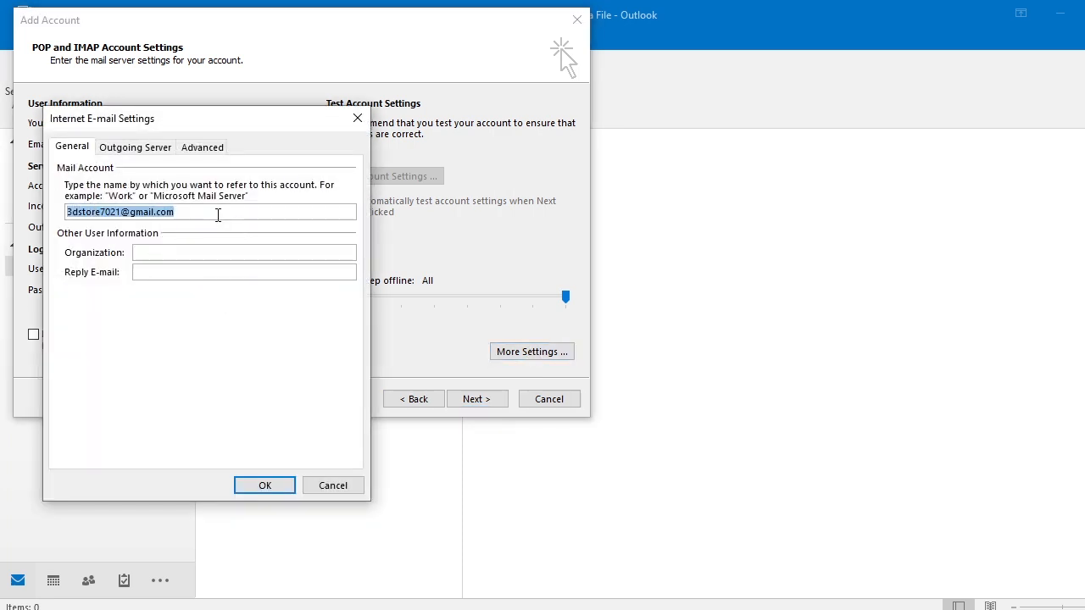
Step: Turn on authentication for the outgoing SMTP server in More Settings
click(107, 146)
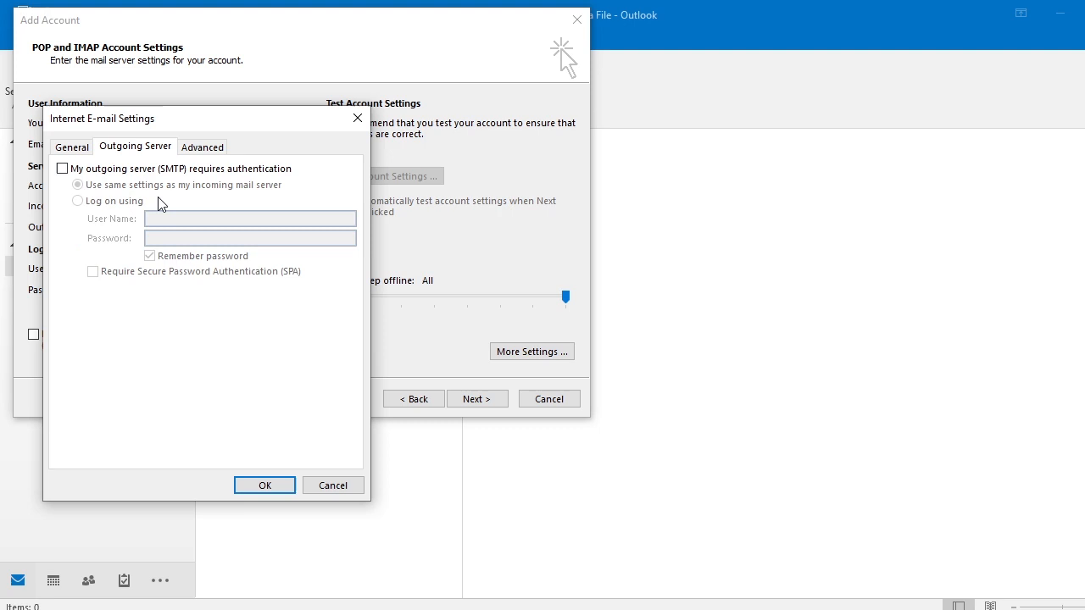
click(62, 168)
click(266, 488)
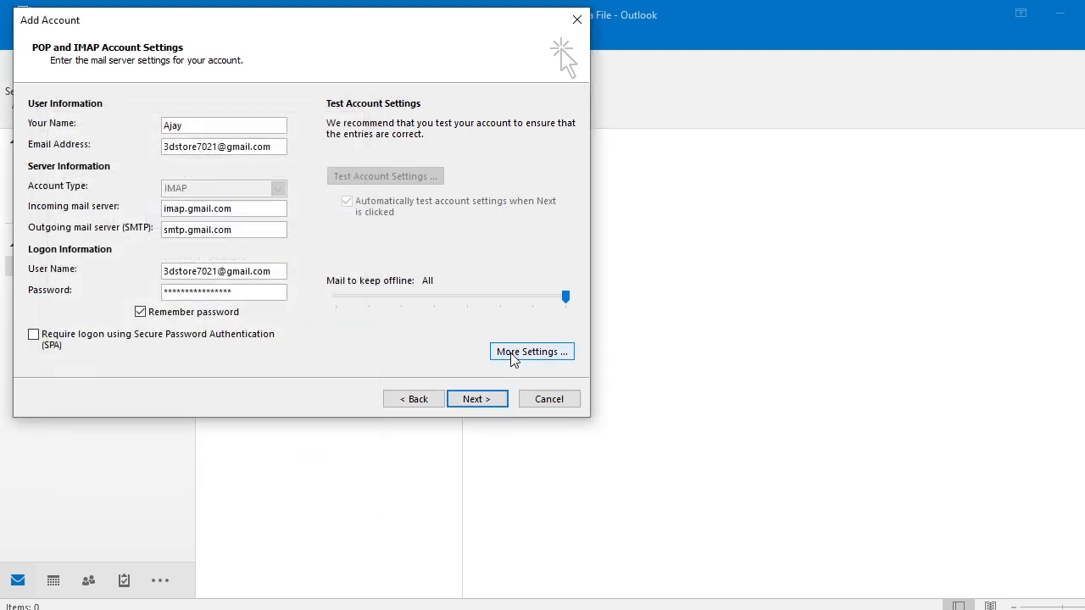
click(547, 353)
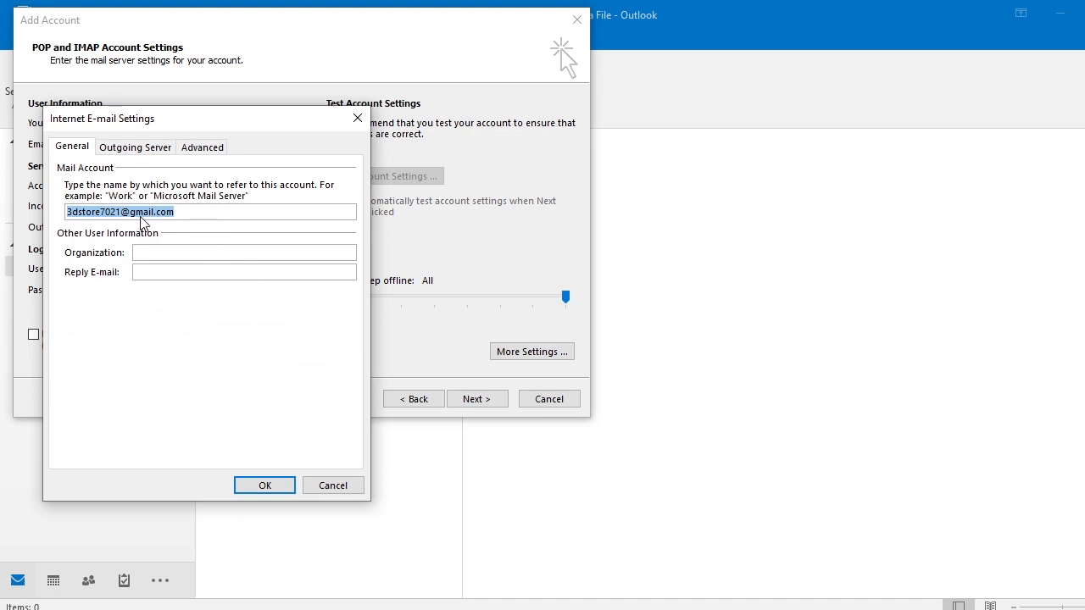
click(106, 152)
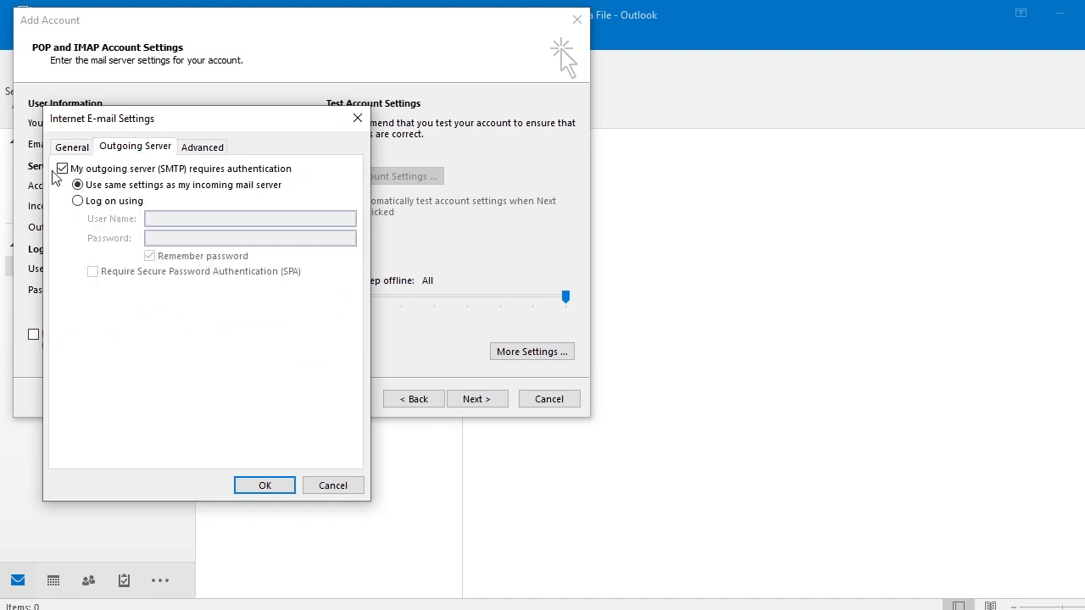
Step: Set IMAP and SMTP encryption to SSL (IMAP 993) and change the SMTP port to 465
click(194, 150)
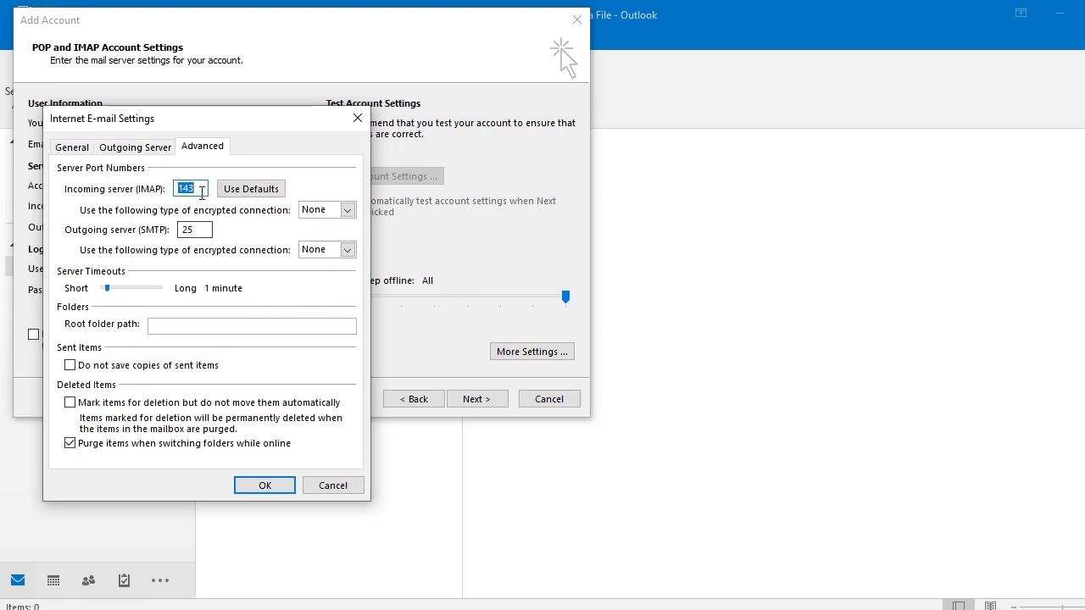
click(322, 211)
click(314, 236)
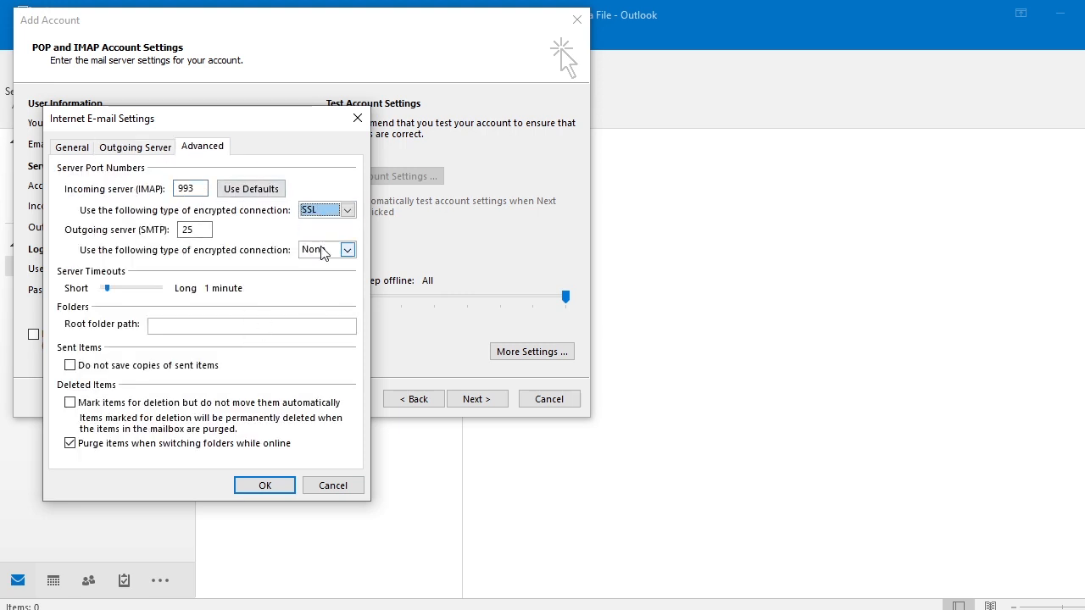
click(339, 251)
click(327, 278)
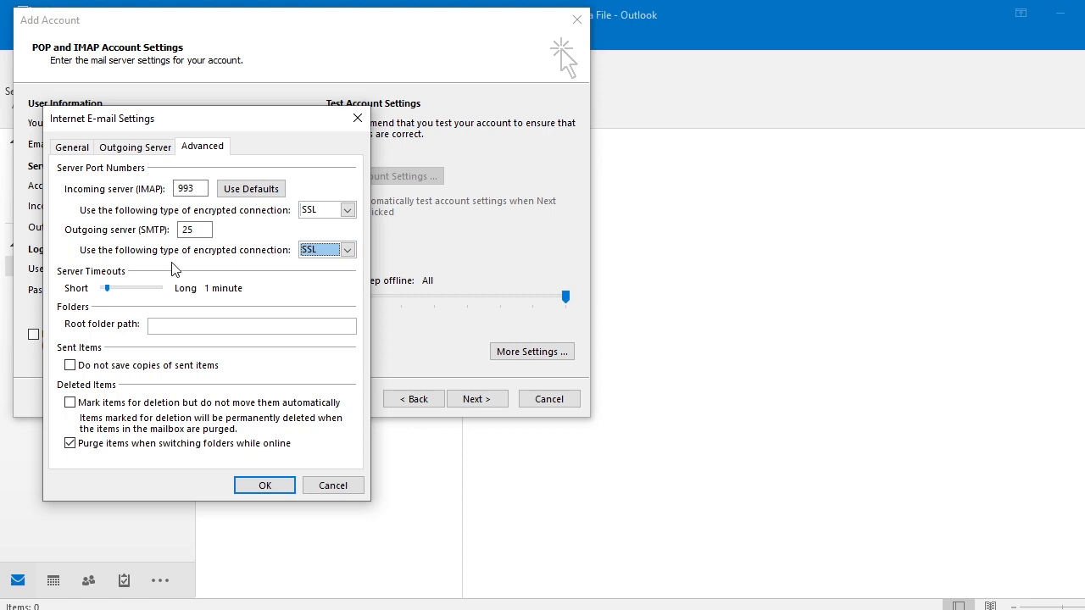
double_click(188, 230)
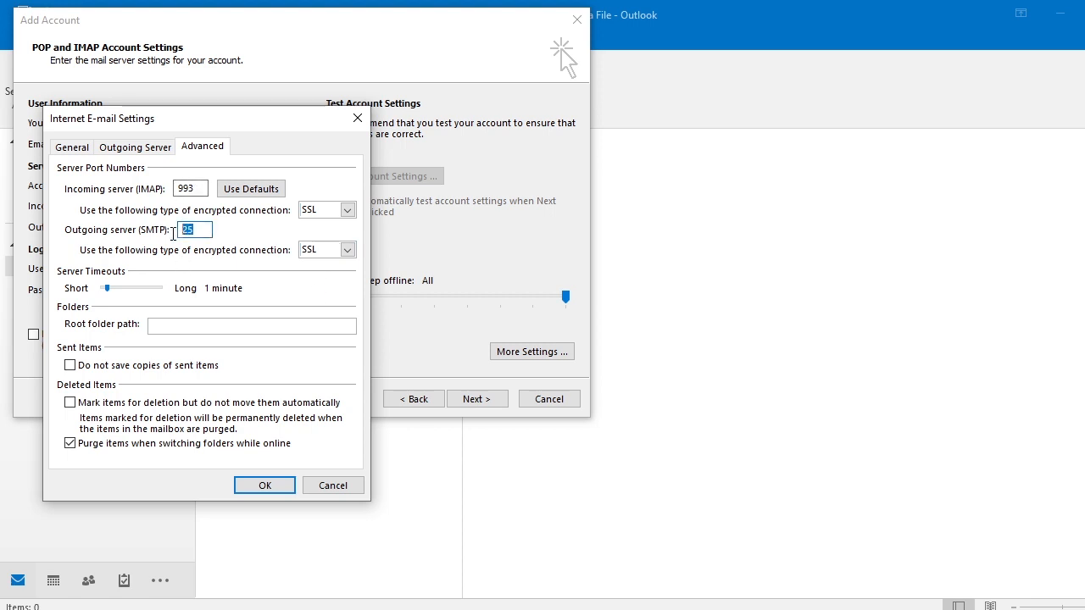
key(BackSpace)
text(46)
Step: Save the port settings, let the account test pass, and finish the setup wizard
click(264, 484)
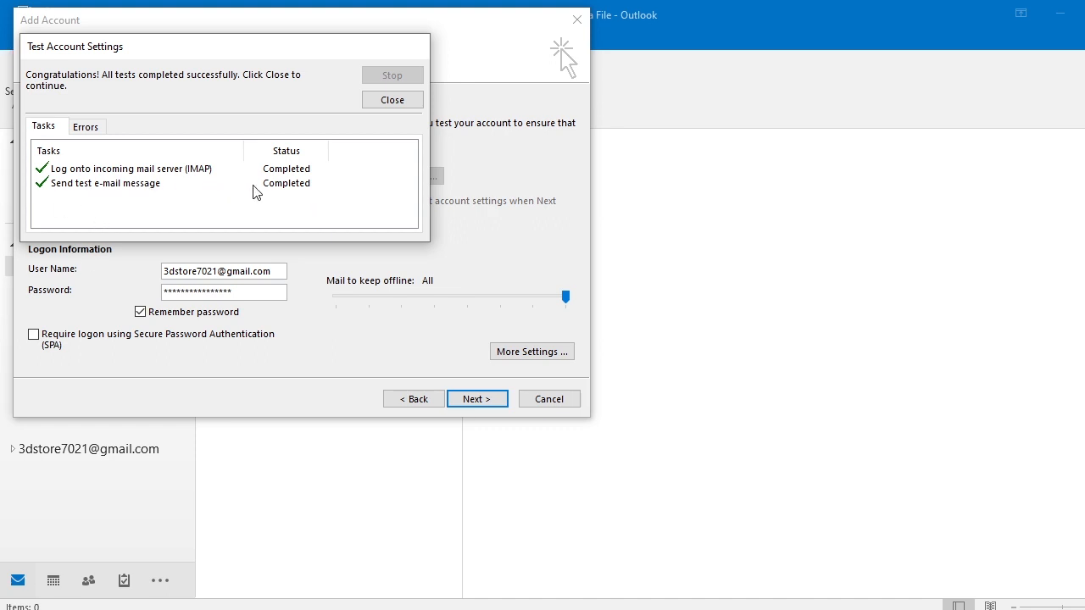
click(398, 102)
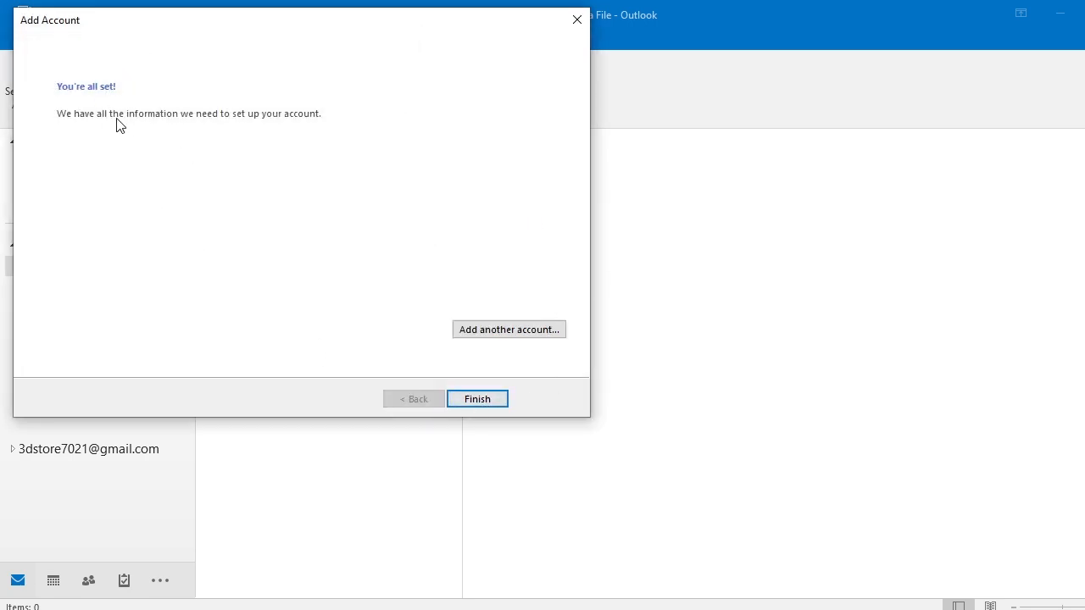
click(486, 398)
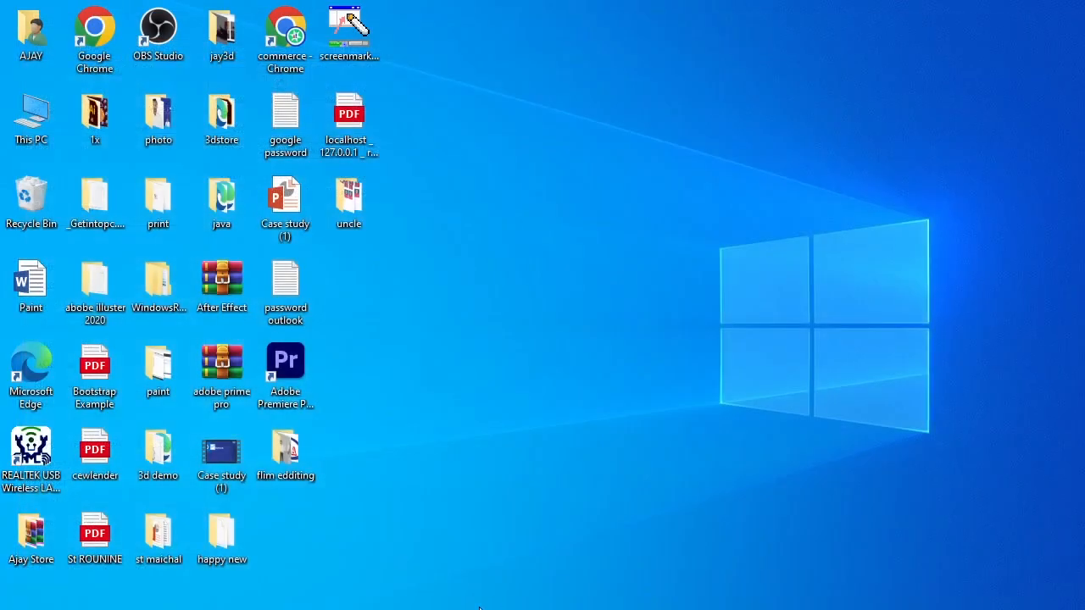
Step: Relaunch Outlook, delete the Google 2-Step Verification notice, and connect despite the metered network warning
key(super+s)
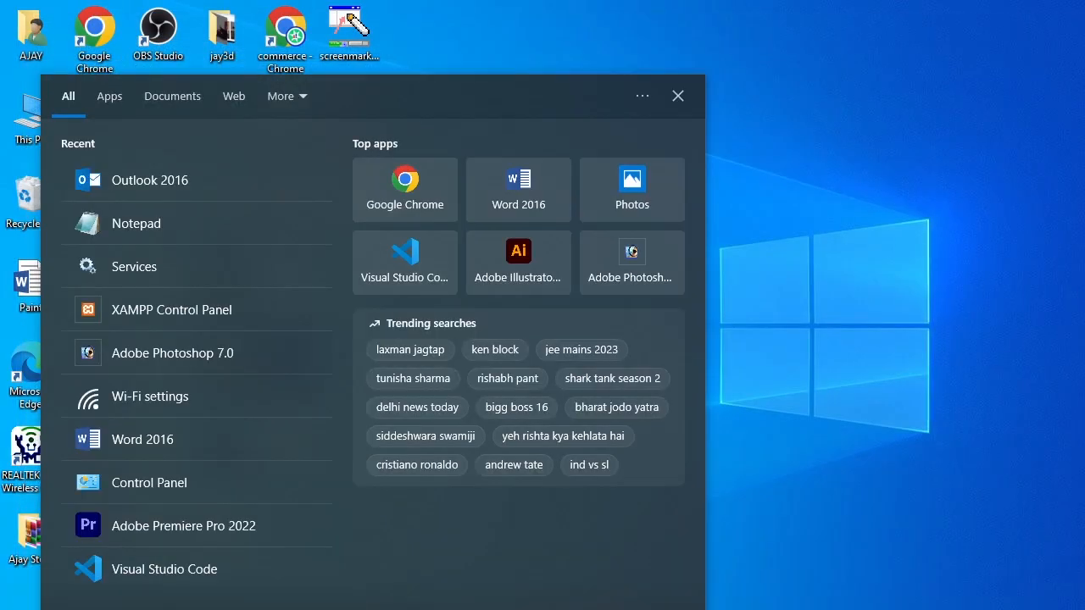
text(outlook)
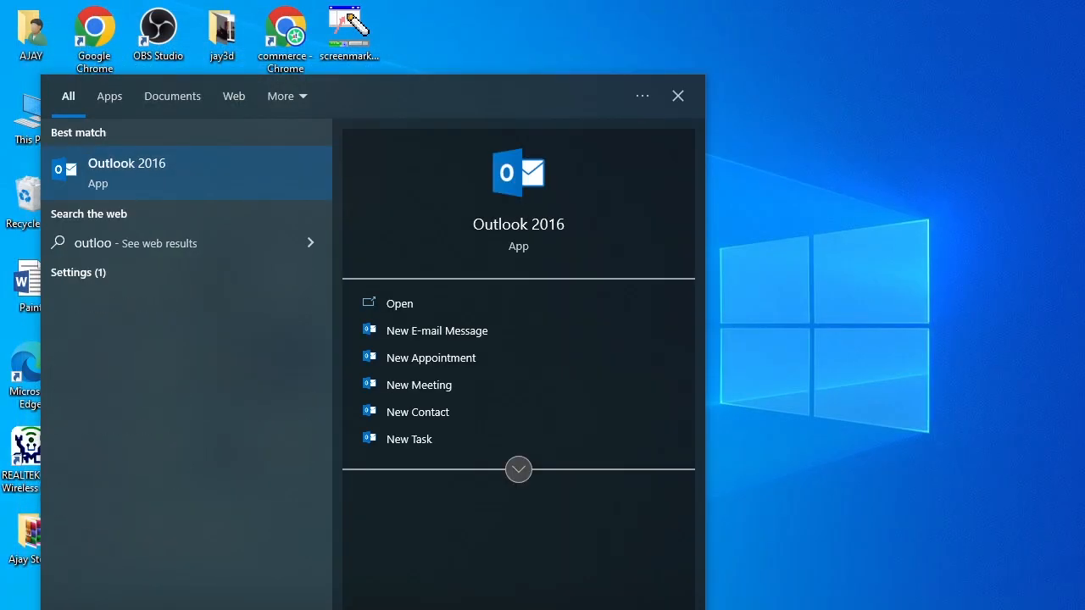
key(Return)
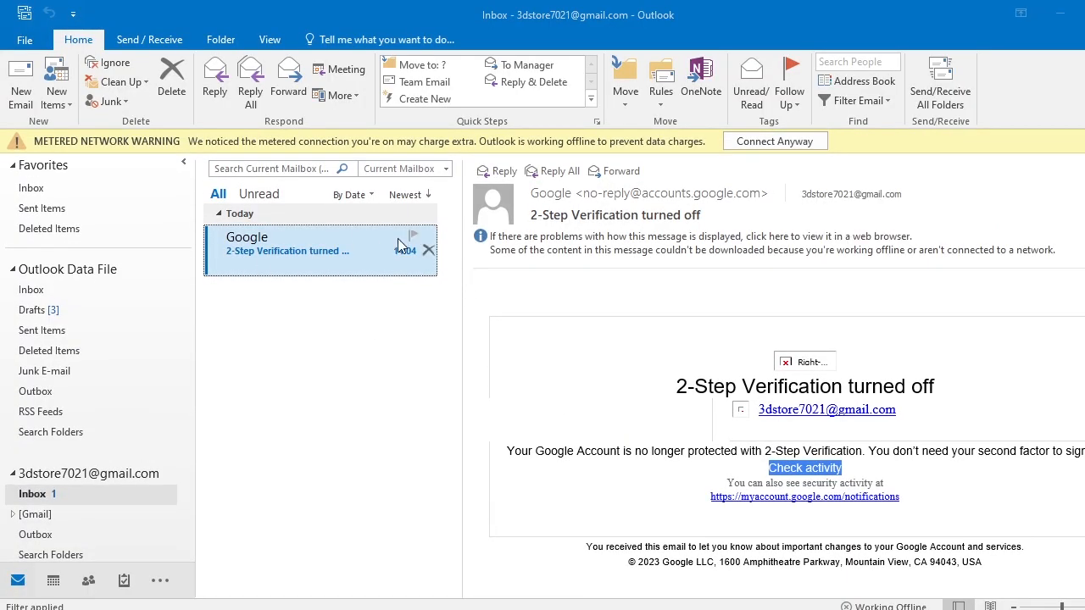
click(430, 251)
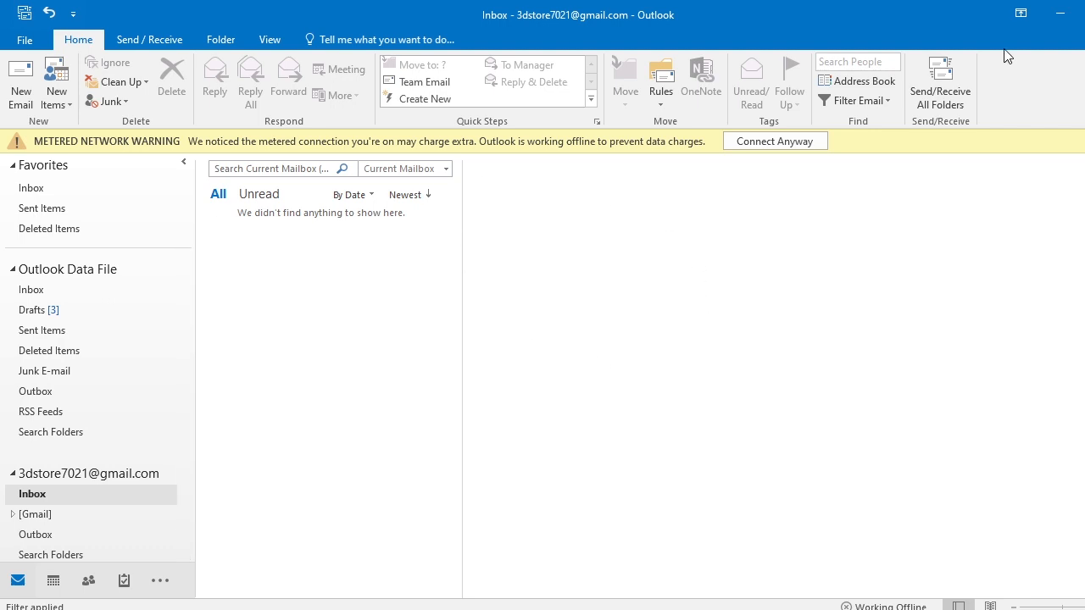
click(763, 144)
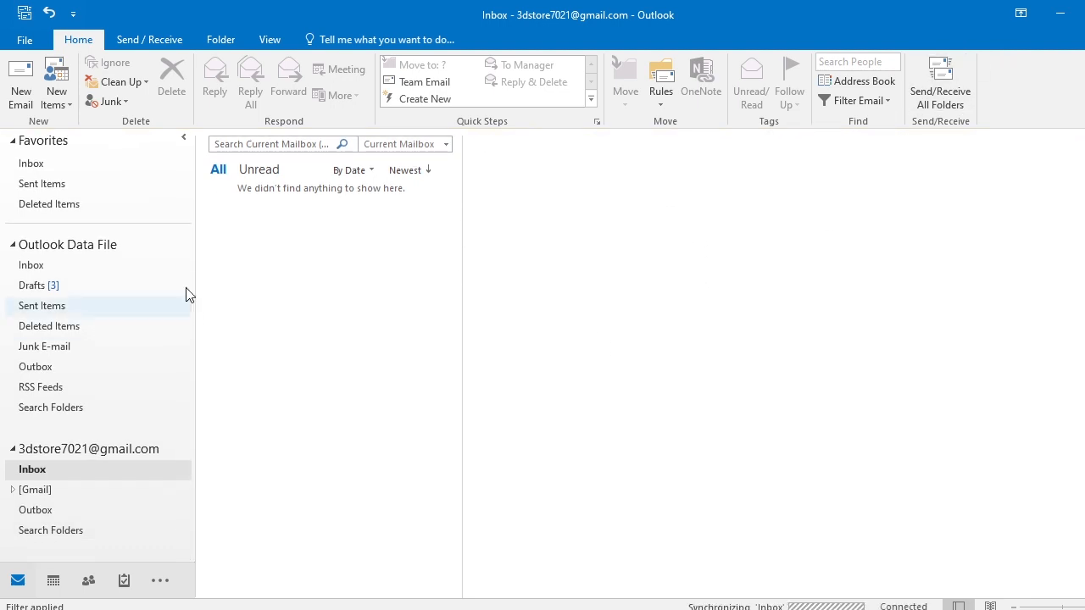
Step: Start a new email to the suggested Gmail contact with subject 'Message'
click(20, 85)
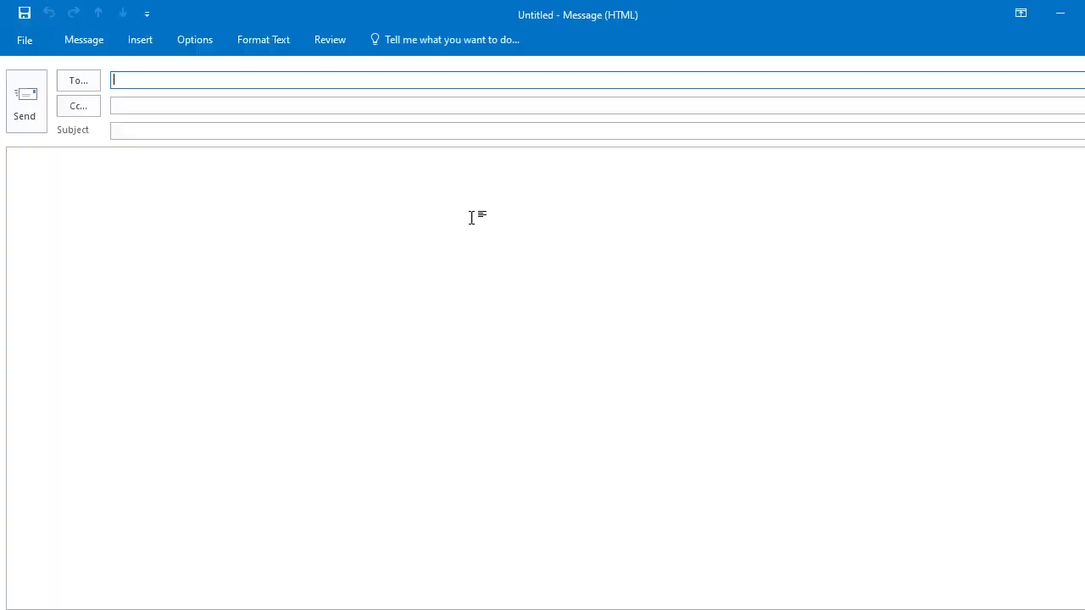
text(ajay)
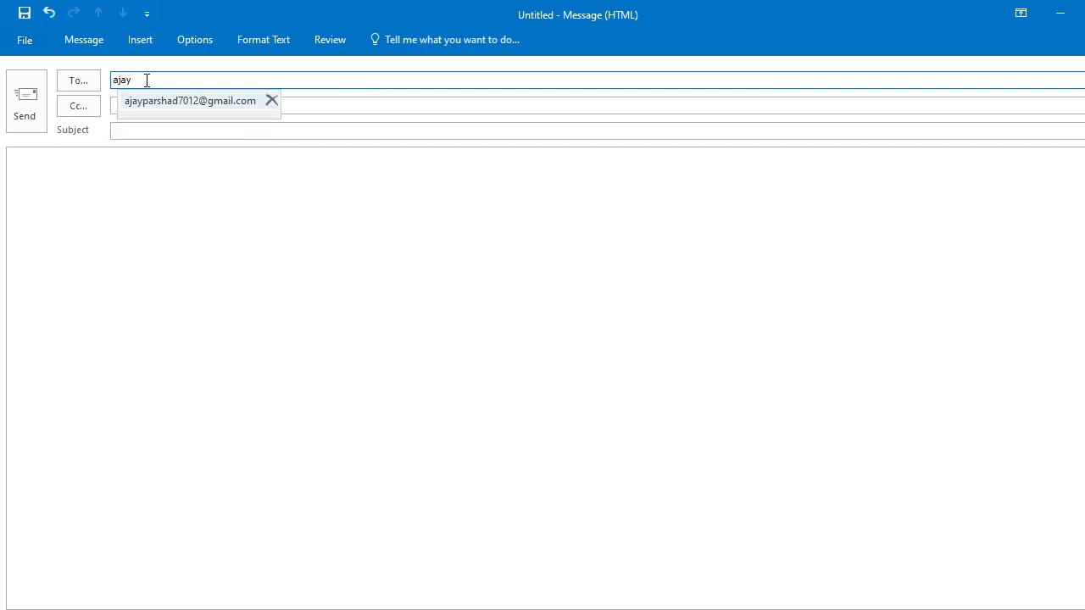
click(157, 106)
click(159, 135)
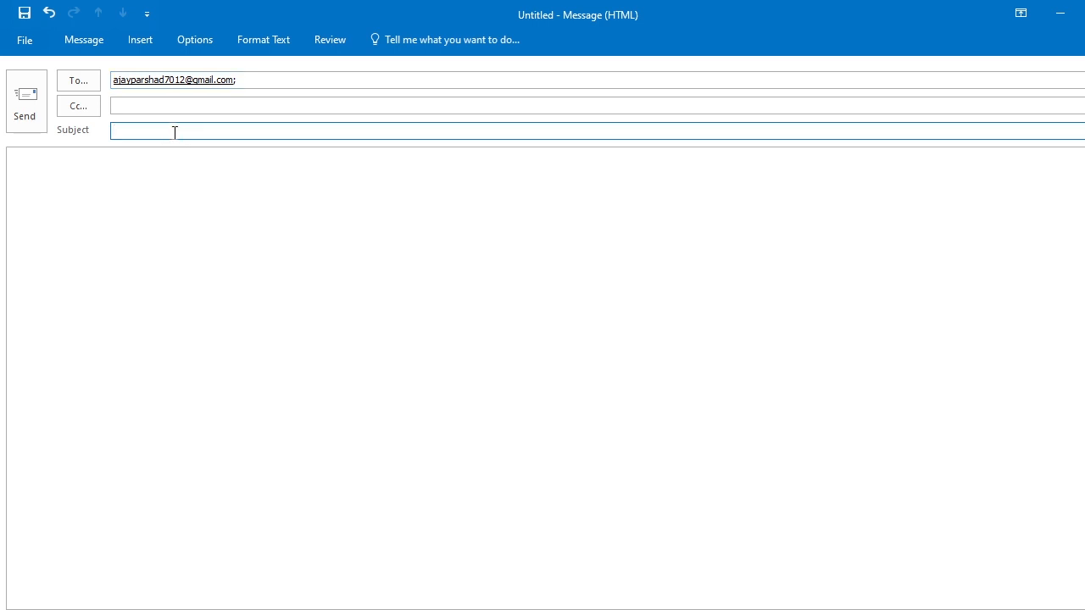
text(Message)
Step: Write the body 'Happy New year 2023', fix the typo, and select the line
click(233, 162)
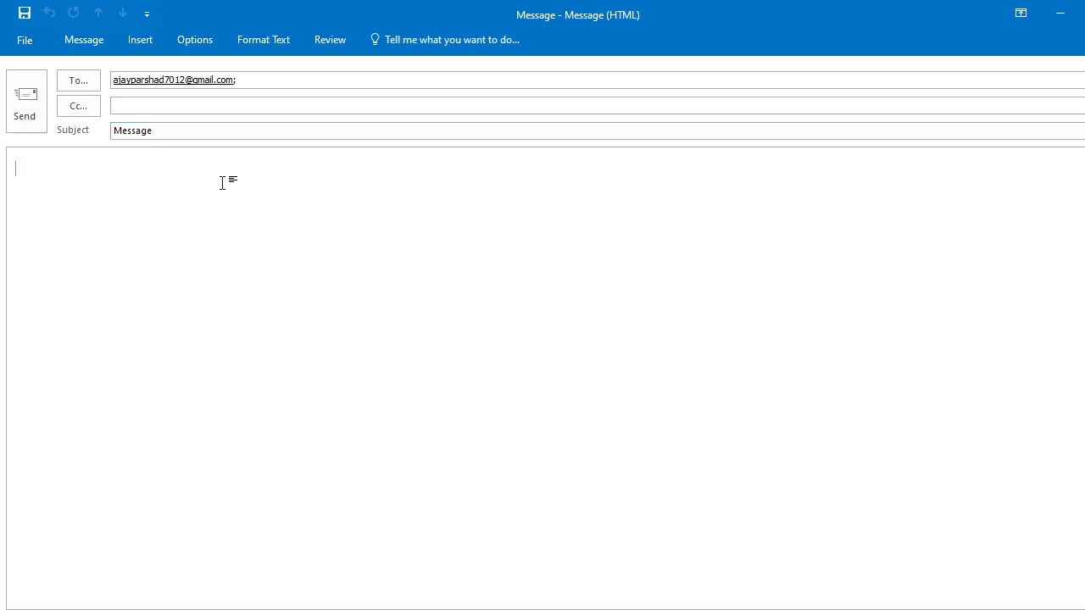
text(Happy New)
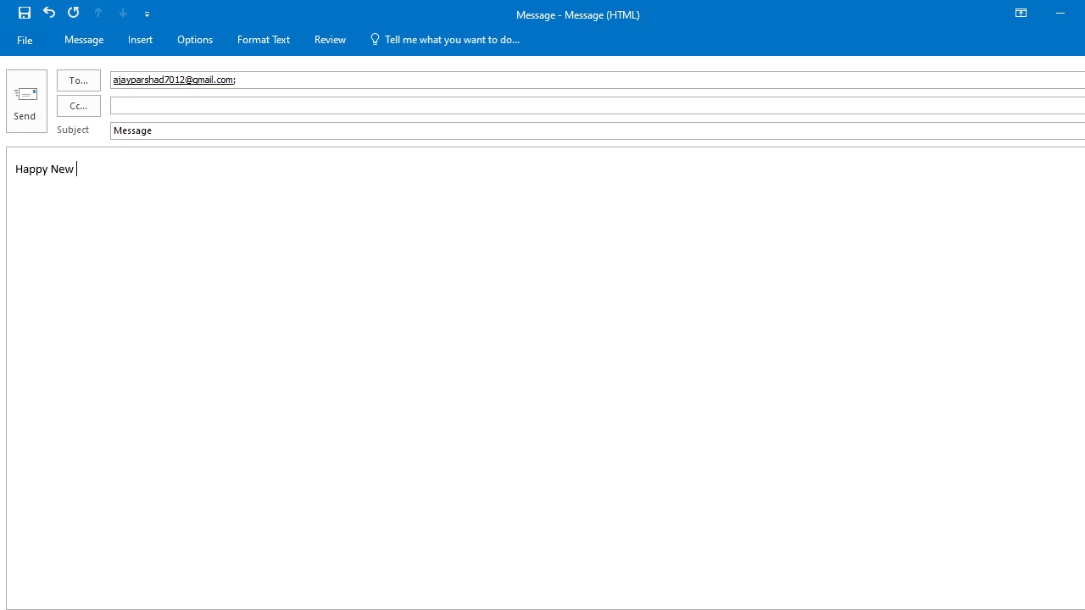
text( yearv)
key(BackSpace)
key(BackSpace)
drag(141, 170, 3, 169)
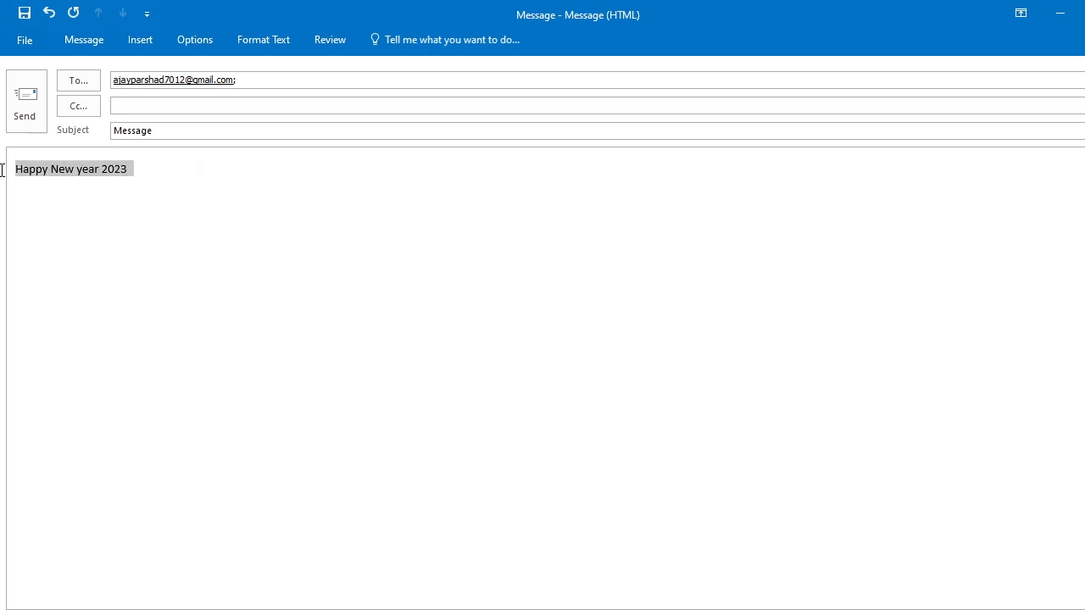
Step: Make the greeting line centered, bold and 22 pt
click(71, 43)
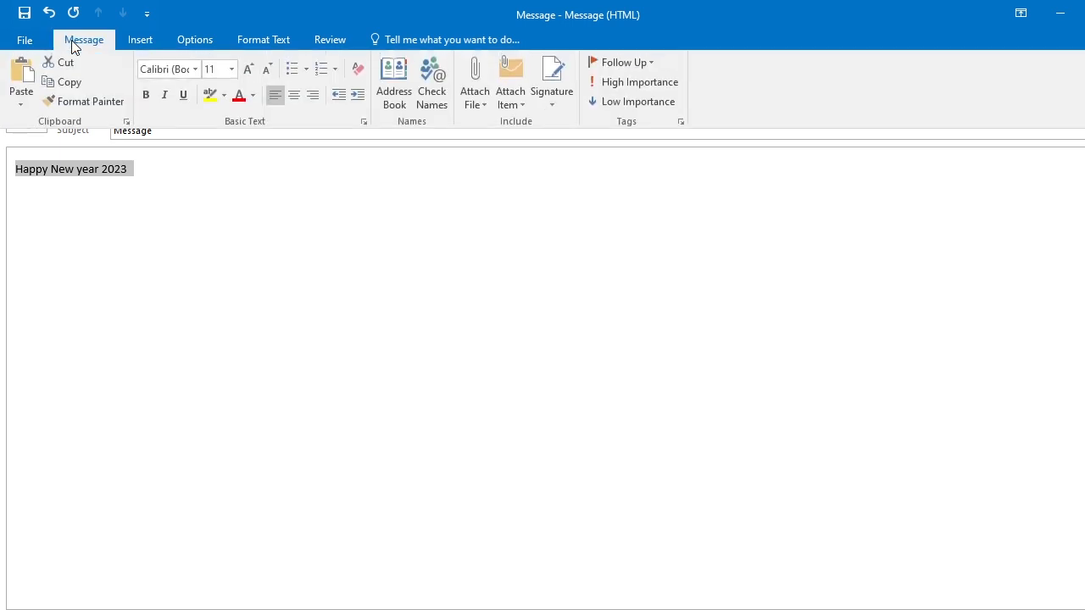
click(290, 98)
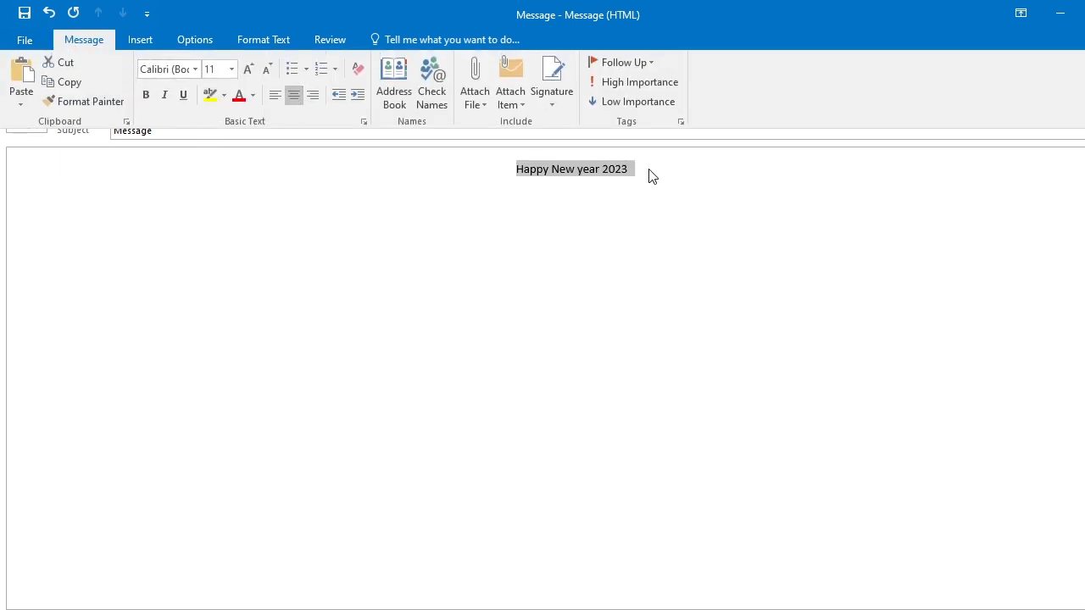
click(145, 95)
click(231, 68)
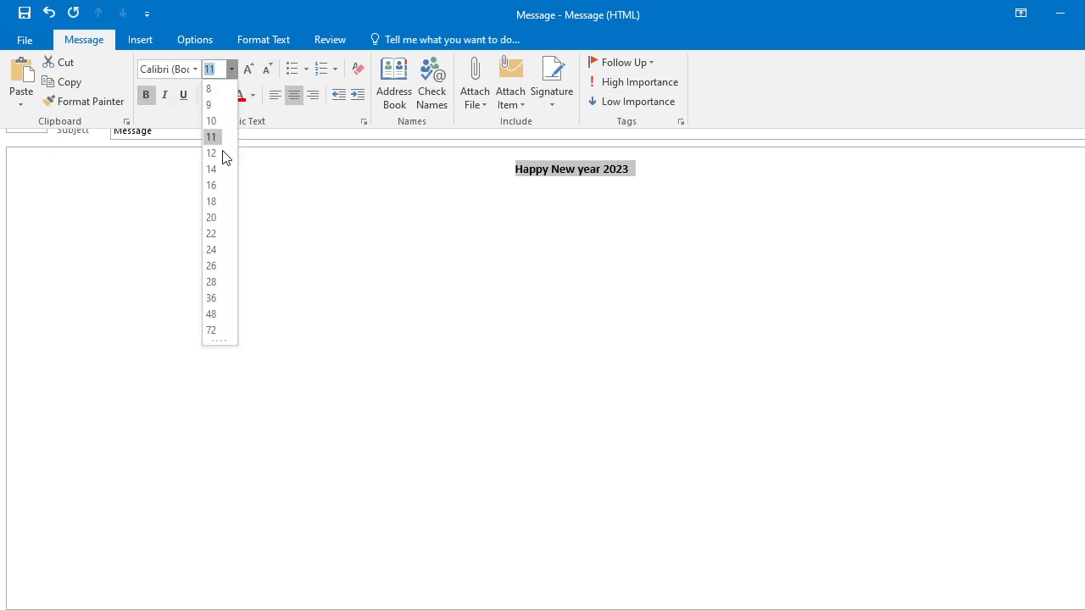
click(212, 234)
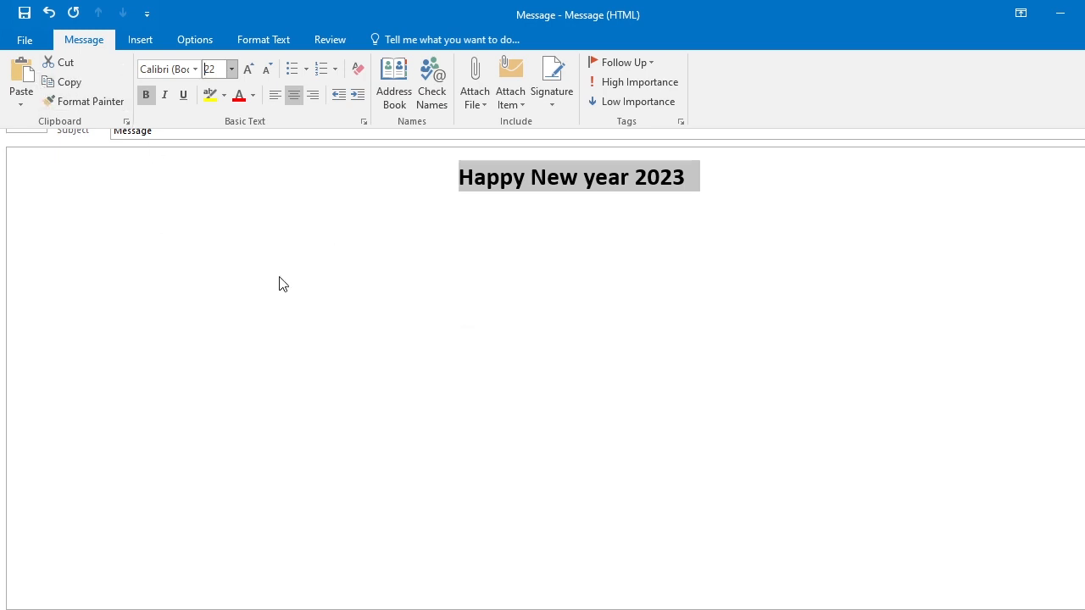
Step: Send the formatted email and check the Inbox
click(86, 40)
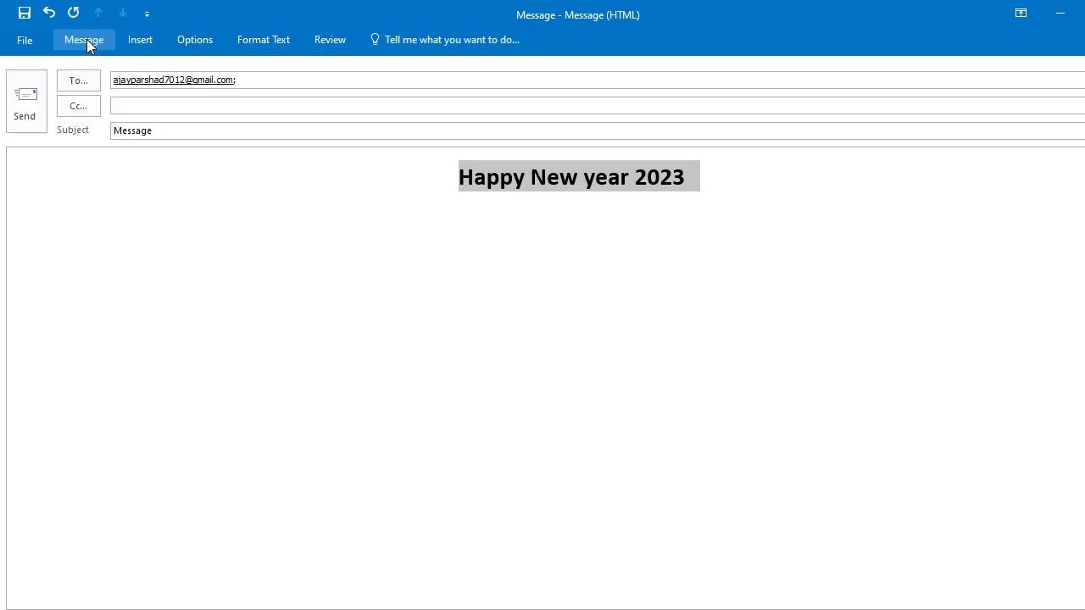
click(28, 113)
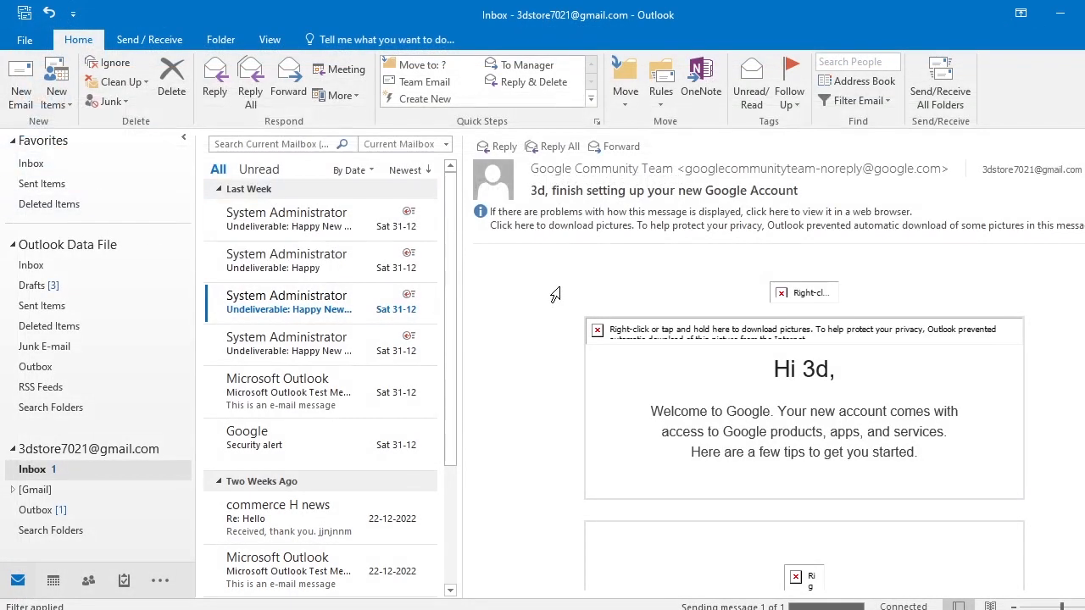
scroll(830, 475, down, 5)
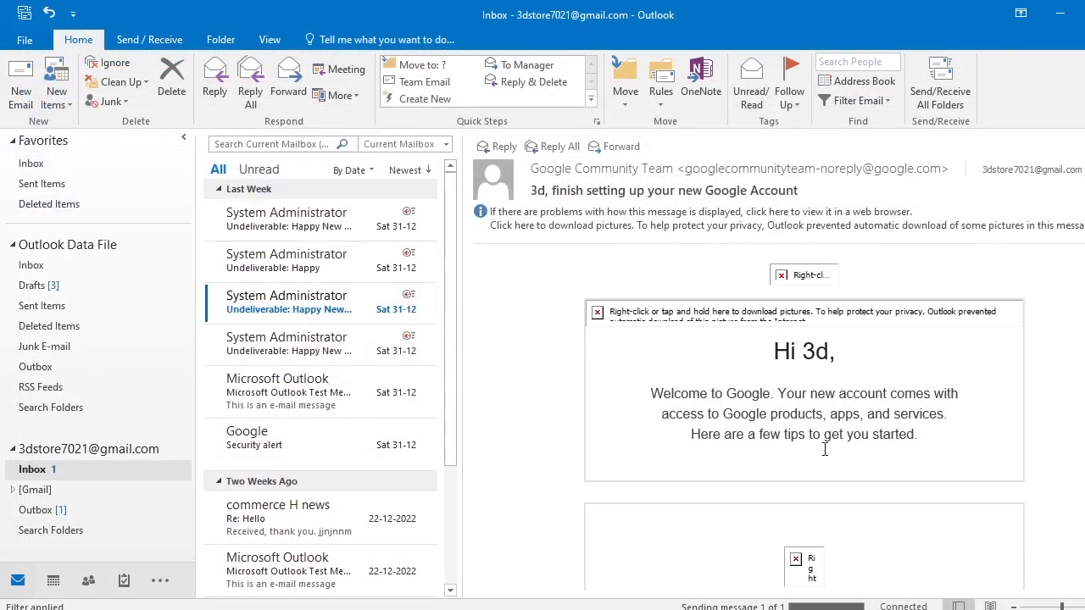
scroll(820, 441, up, 5)
scroll(819, 402, down, 5)
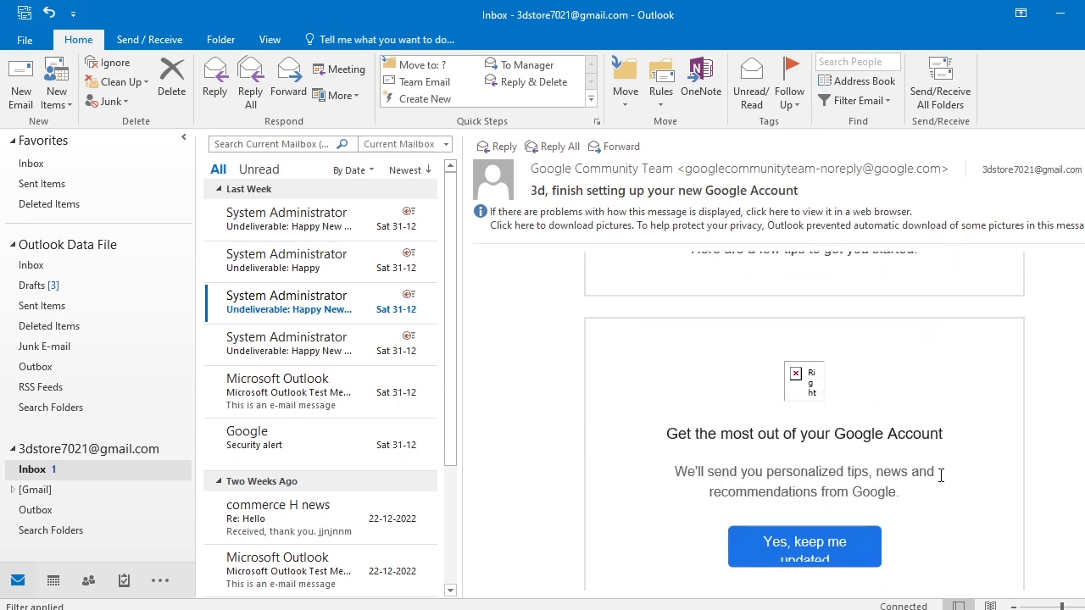